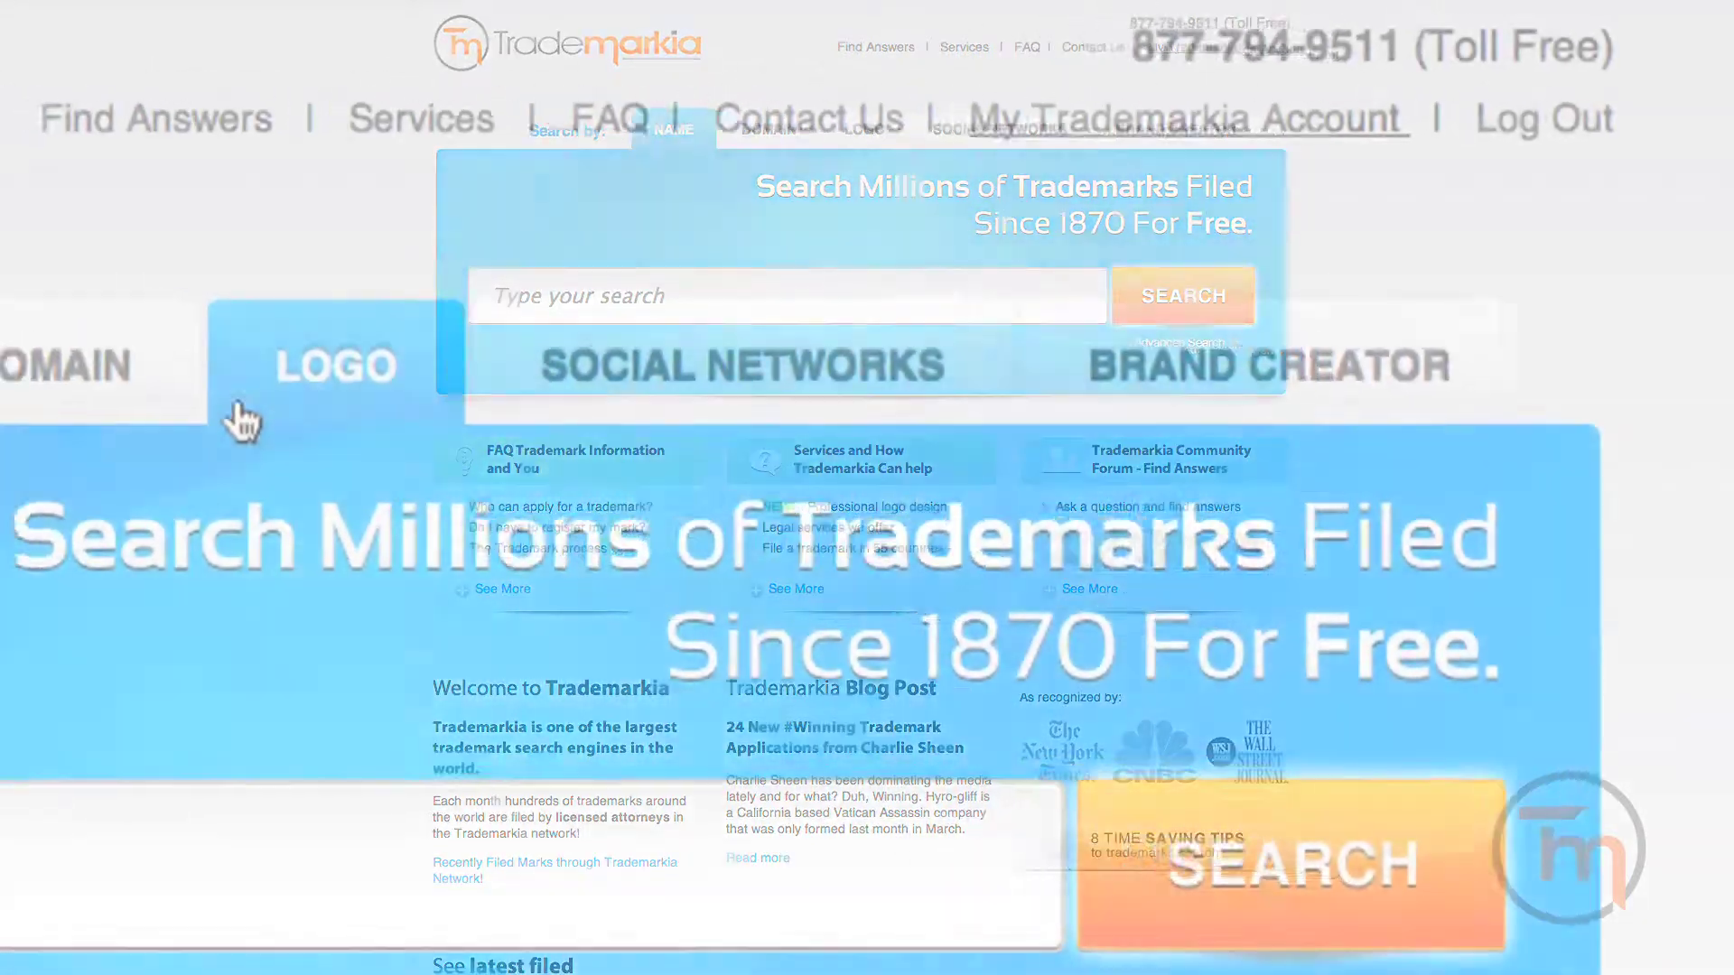
- Switch the Trademarkia search from trademarks to the Domain tab
left_click(785, 143)
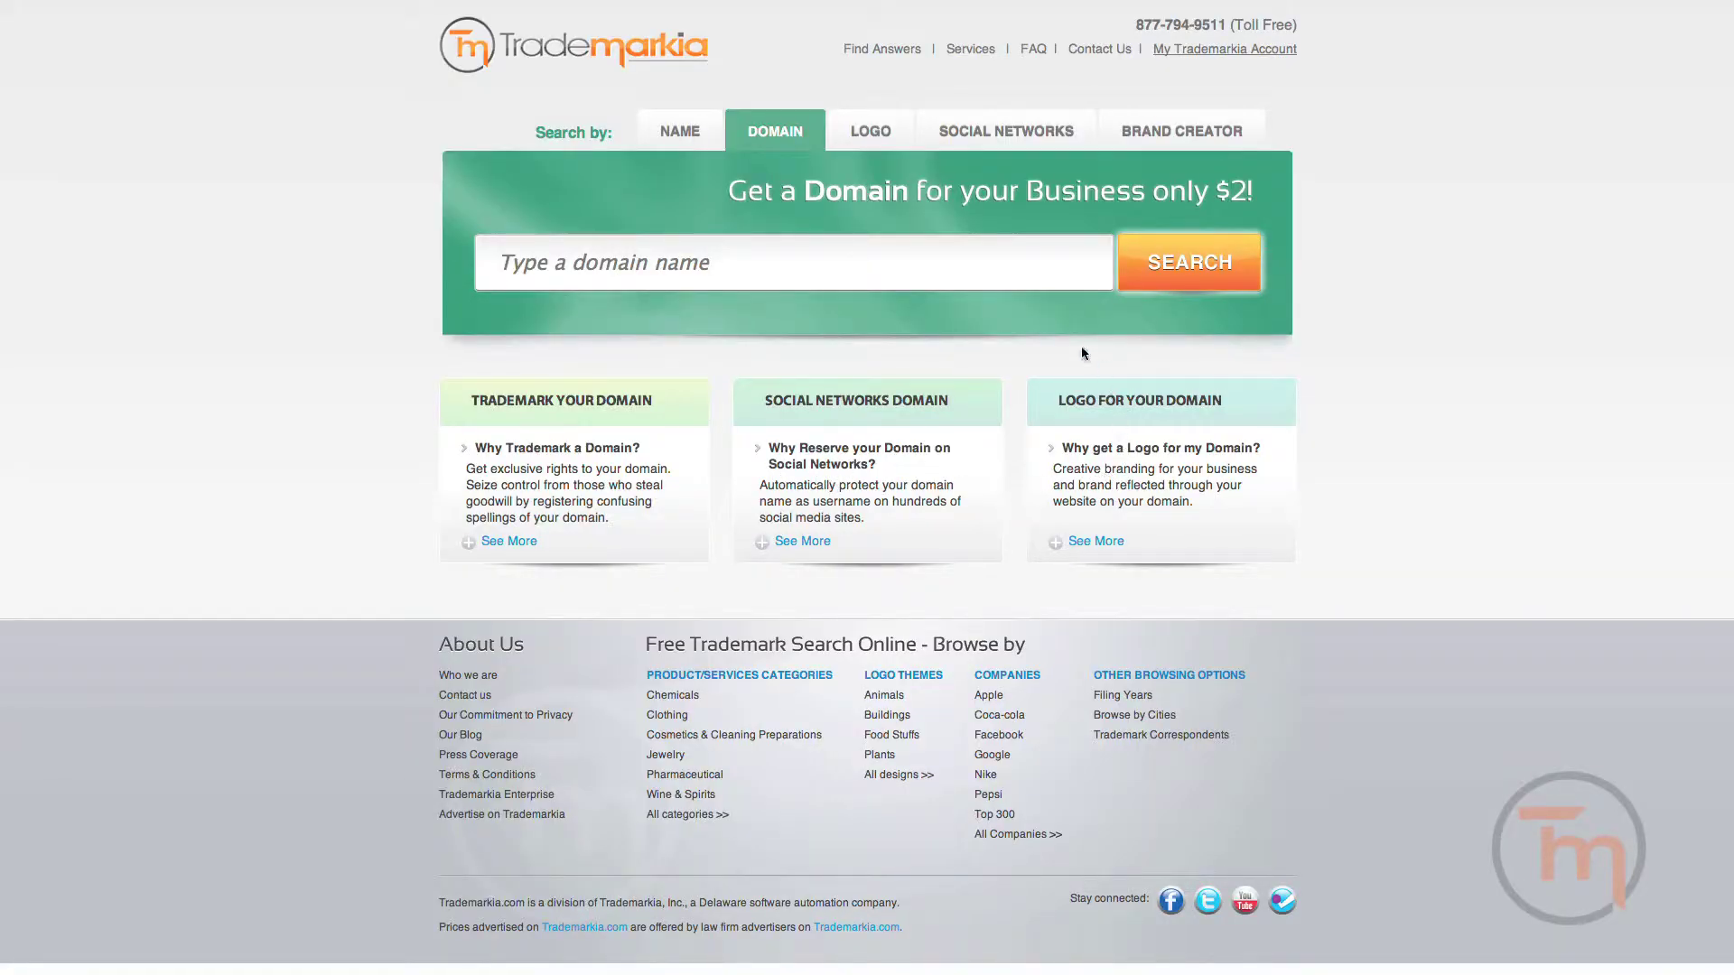
- Enter the name alhambra in the domain name search field
left_click(974, 271)
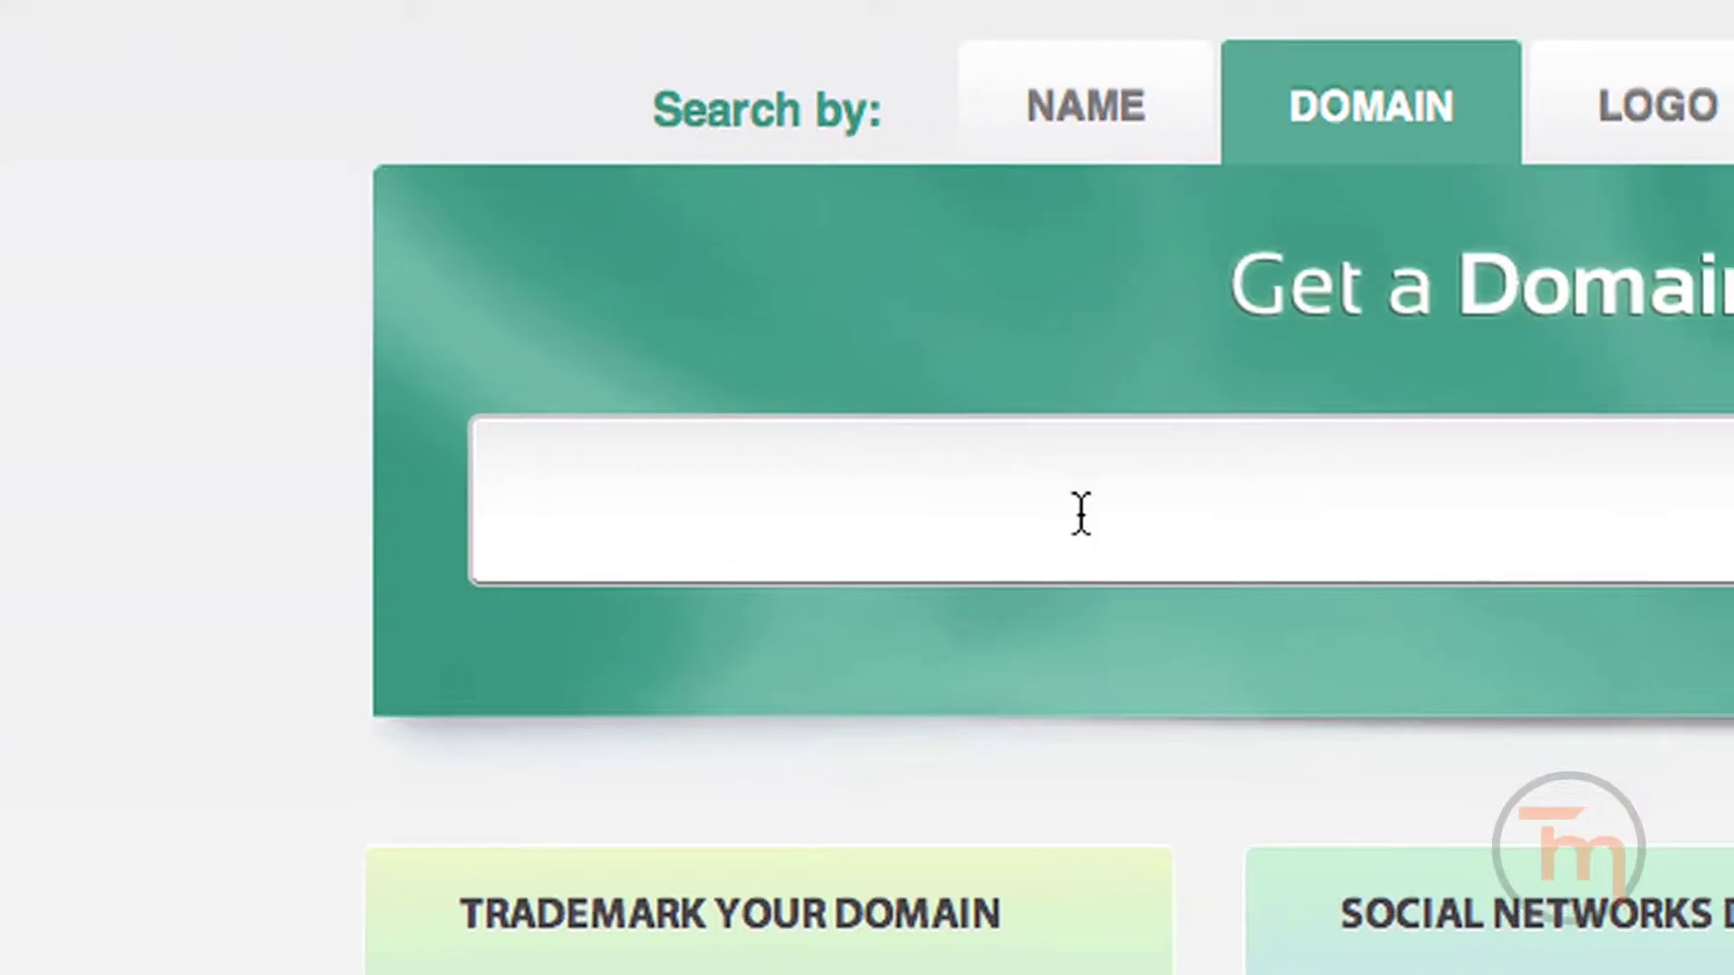
type("Alham")
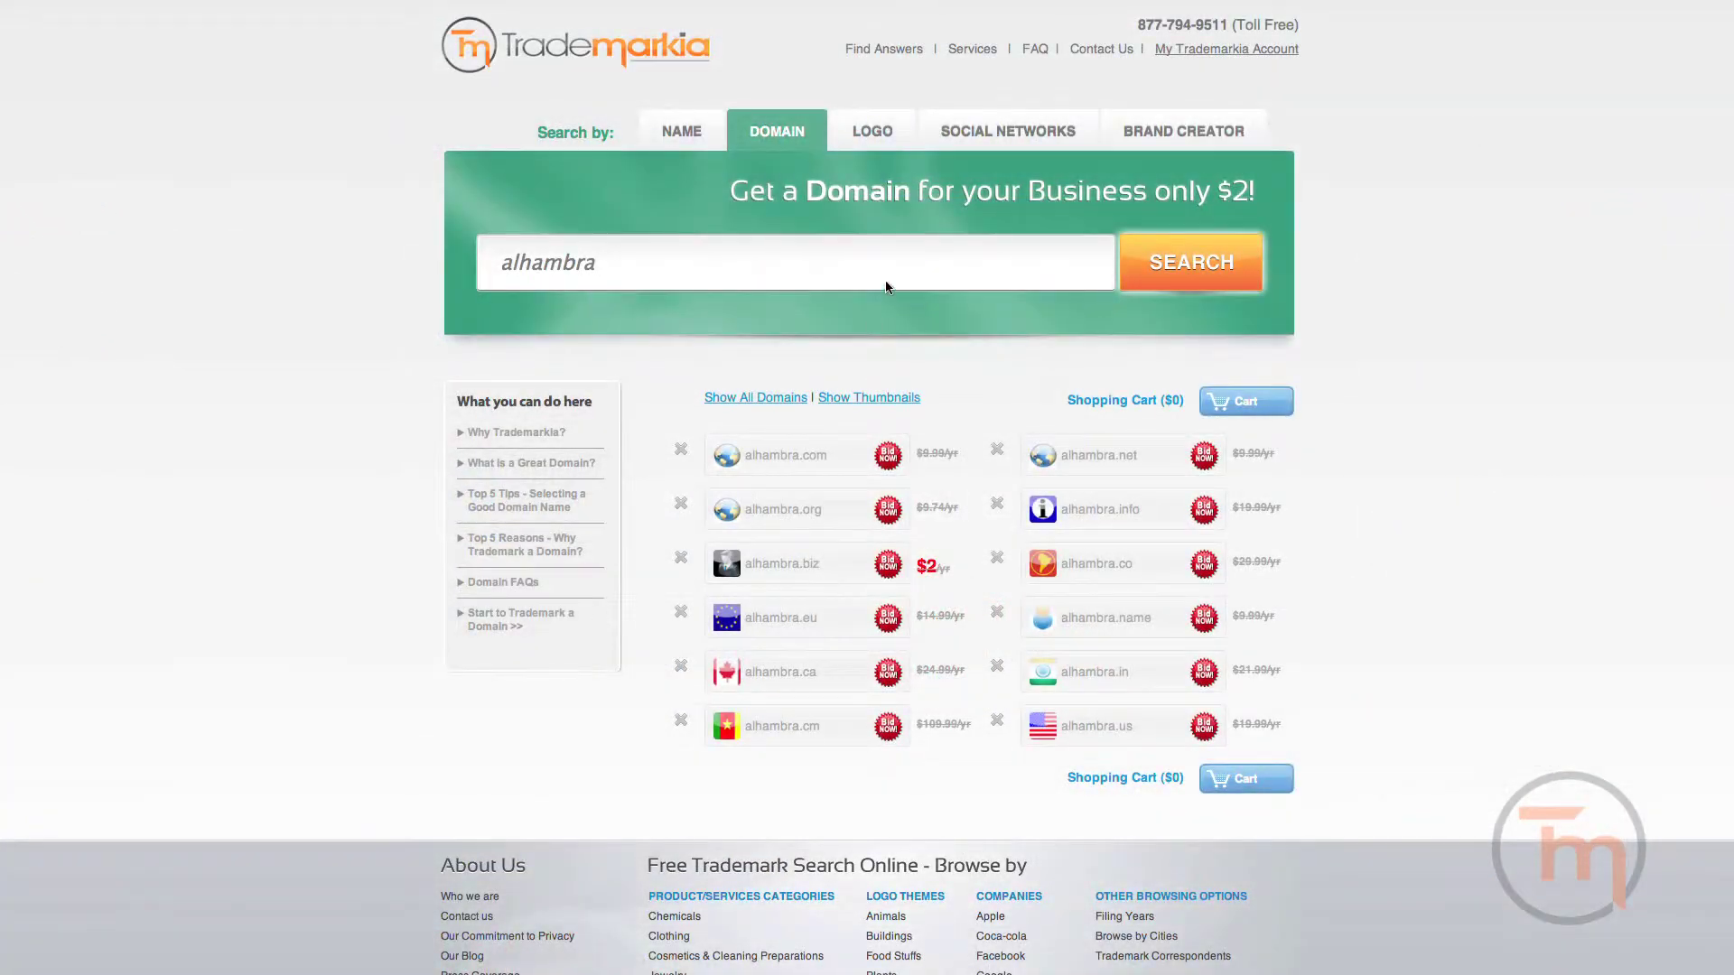
- Show all alhambra domain extensions, scroll through them and tick one for purchase
left_click(795, 397)
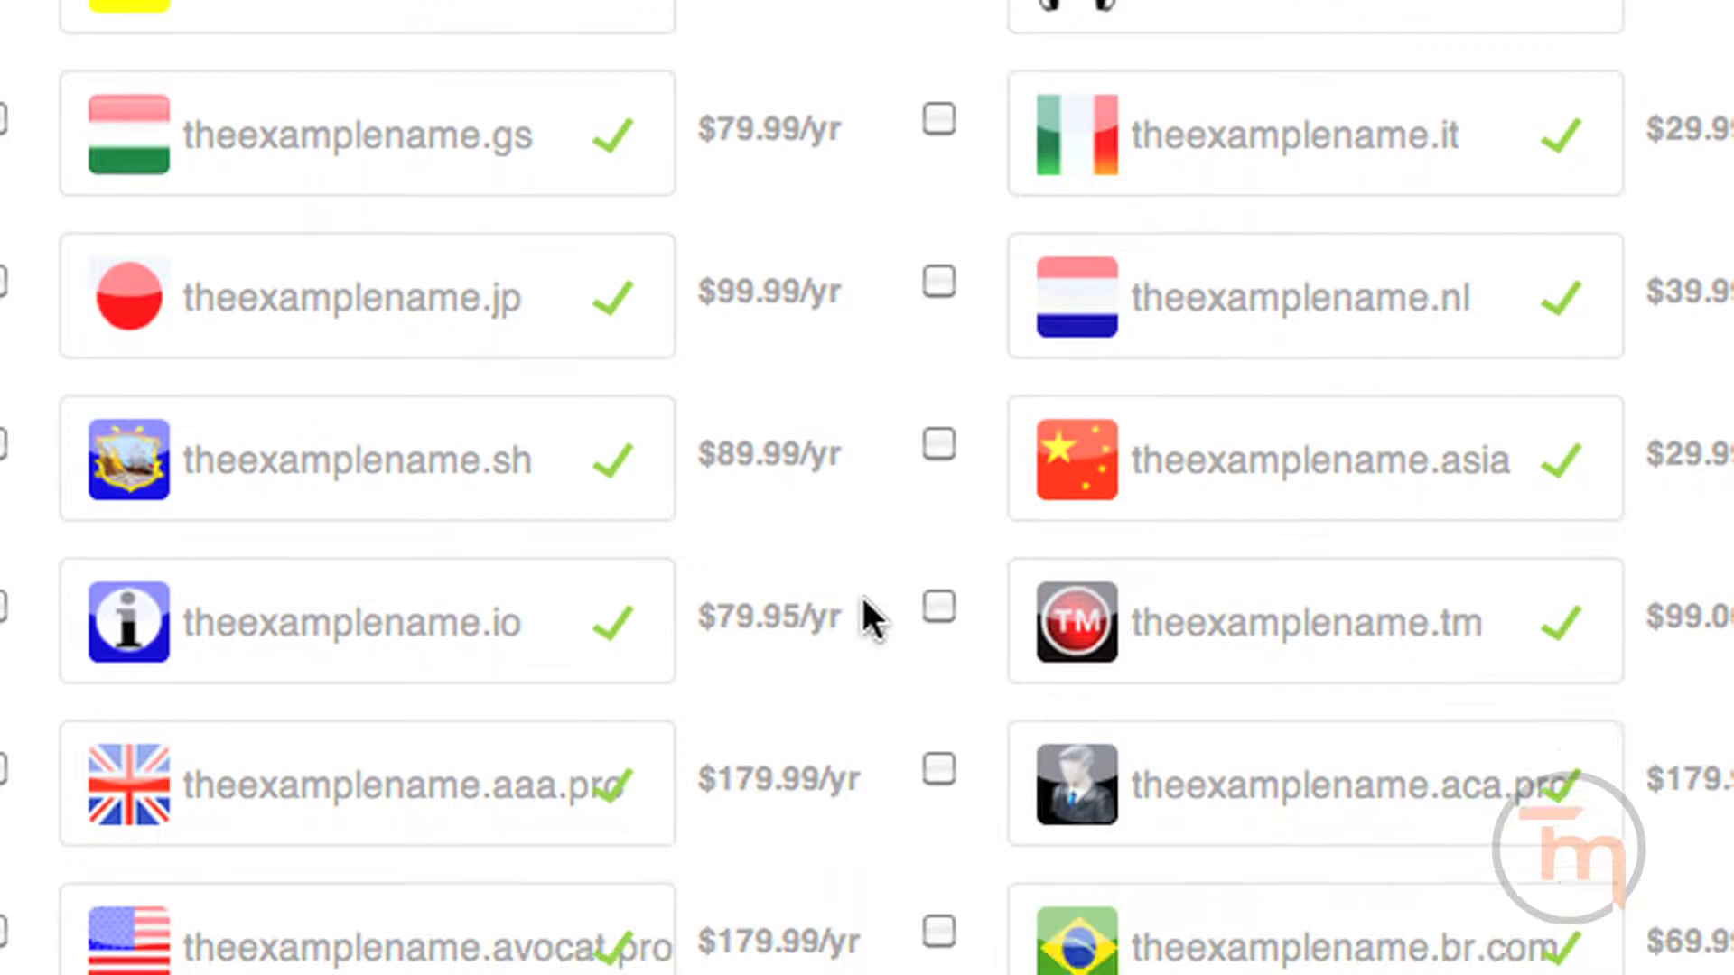
scroll(865, 528, "down", 5)
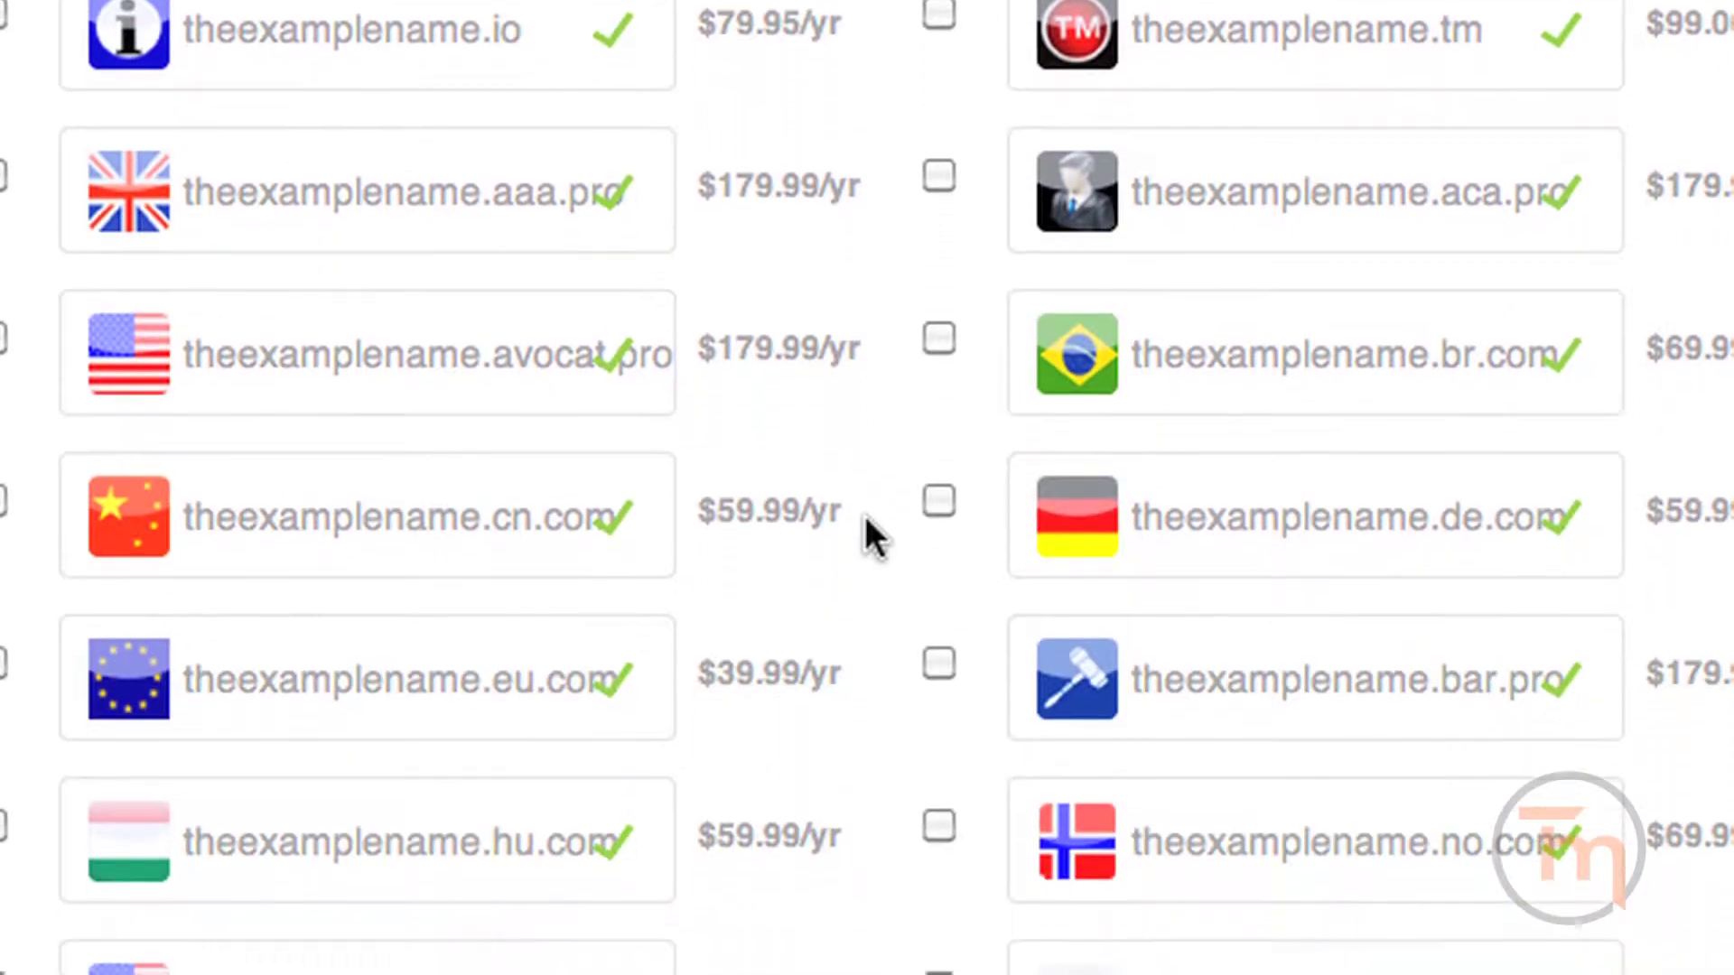
scroll(865, 494, "down", 10)
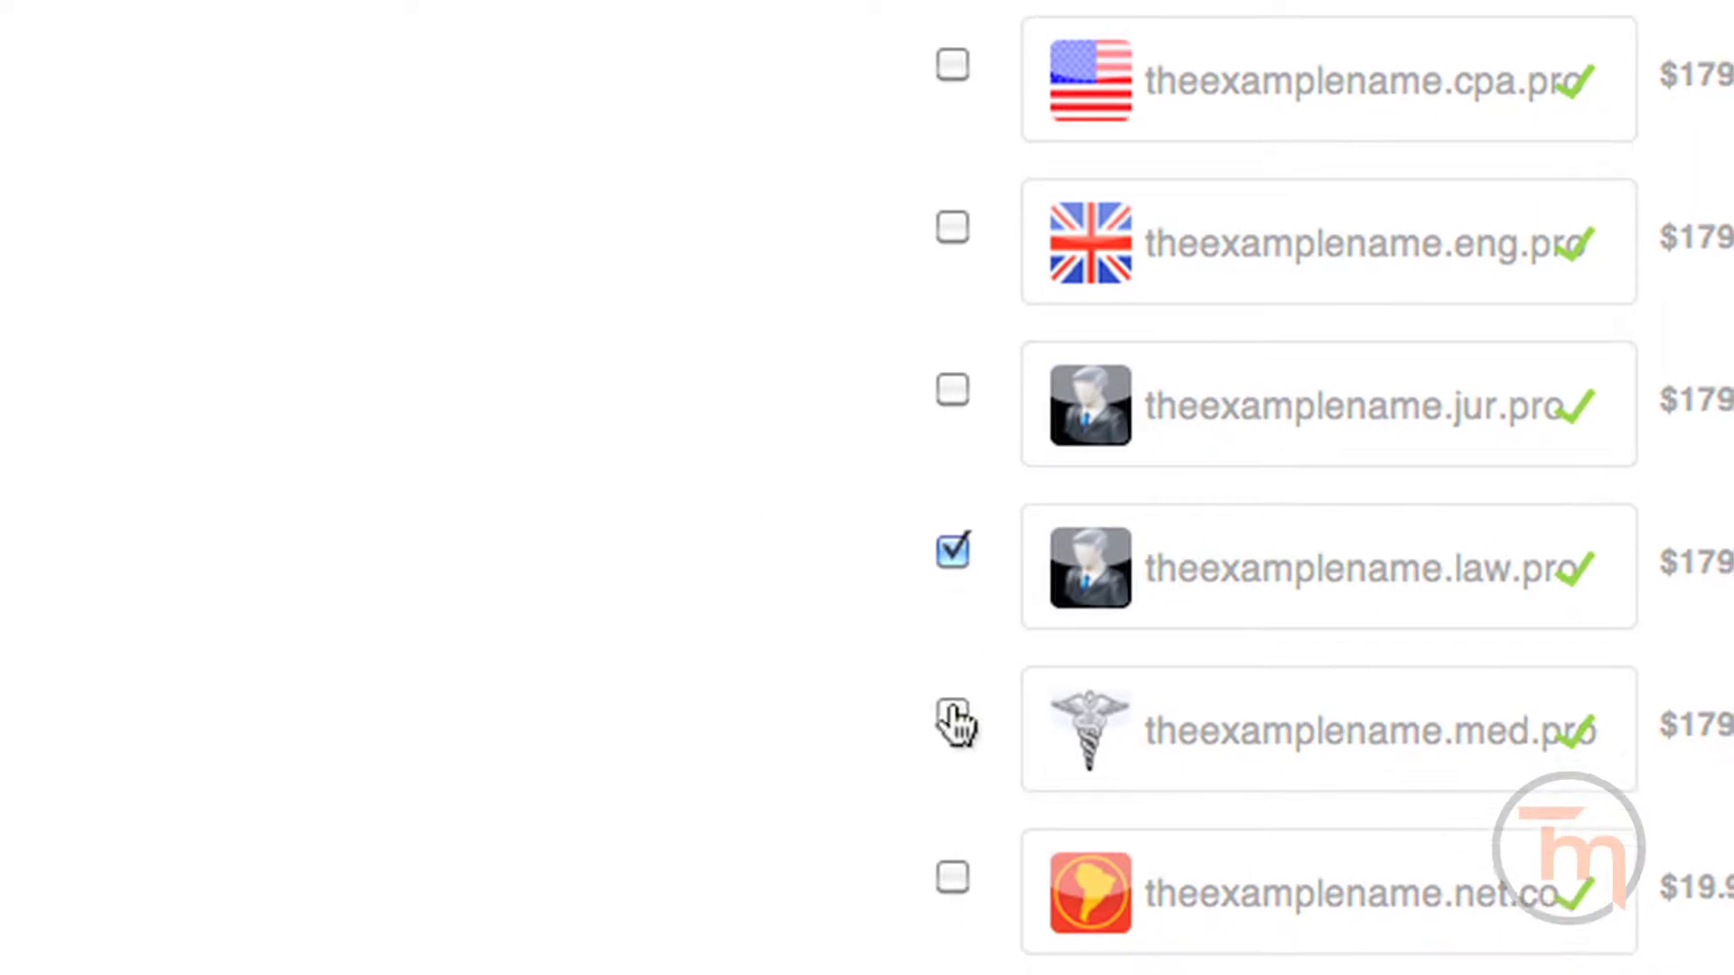
left_click(954, 717)
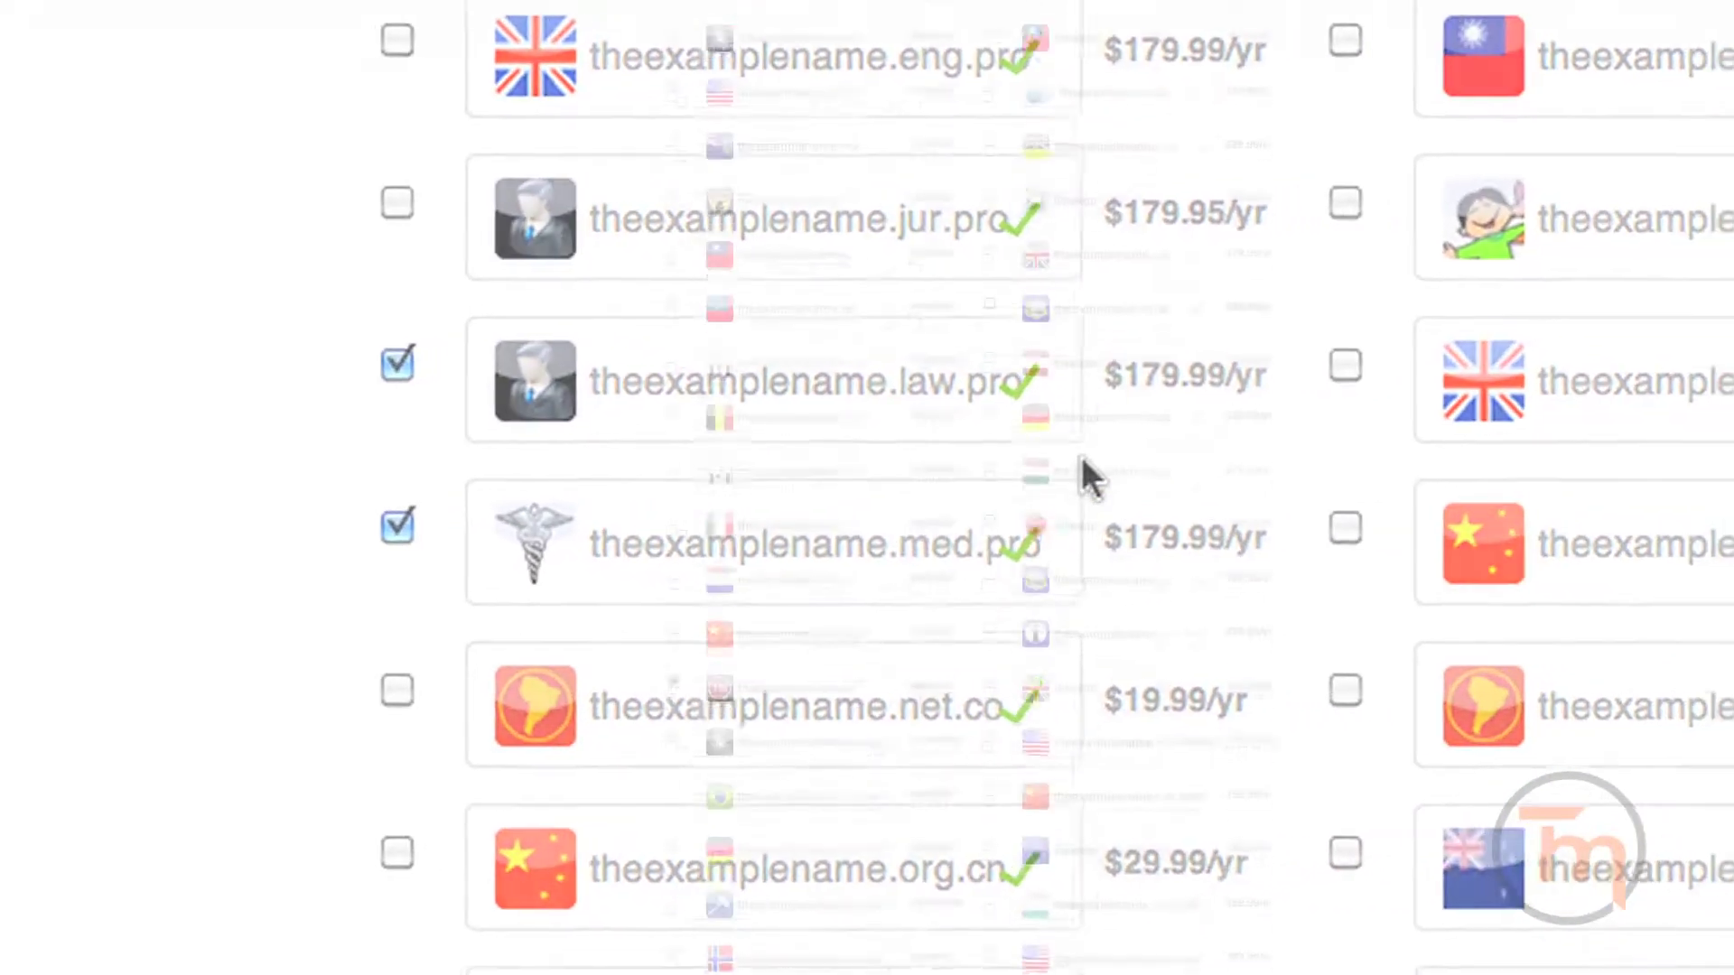
scroll(865, 488, "down", 2)
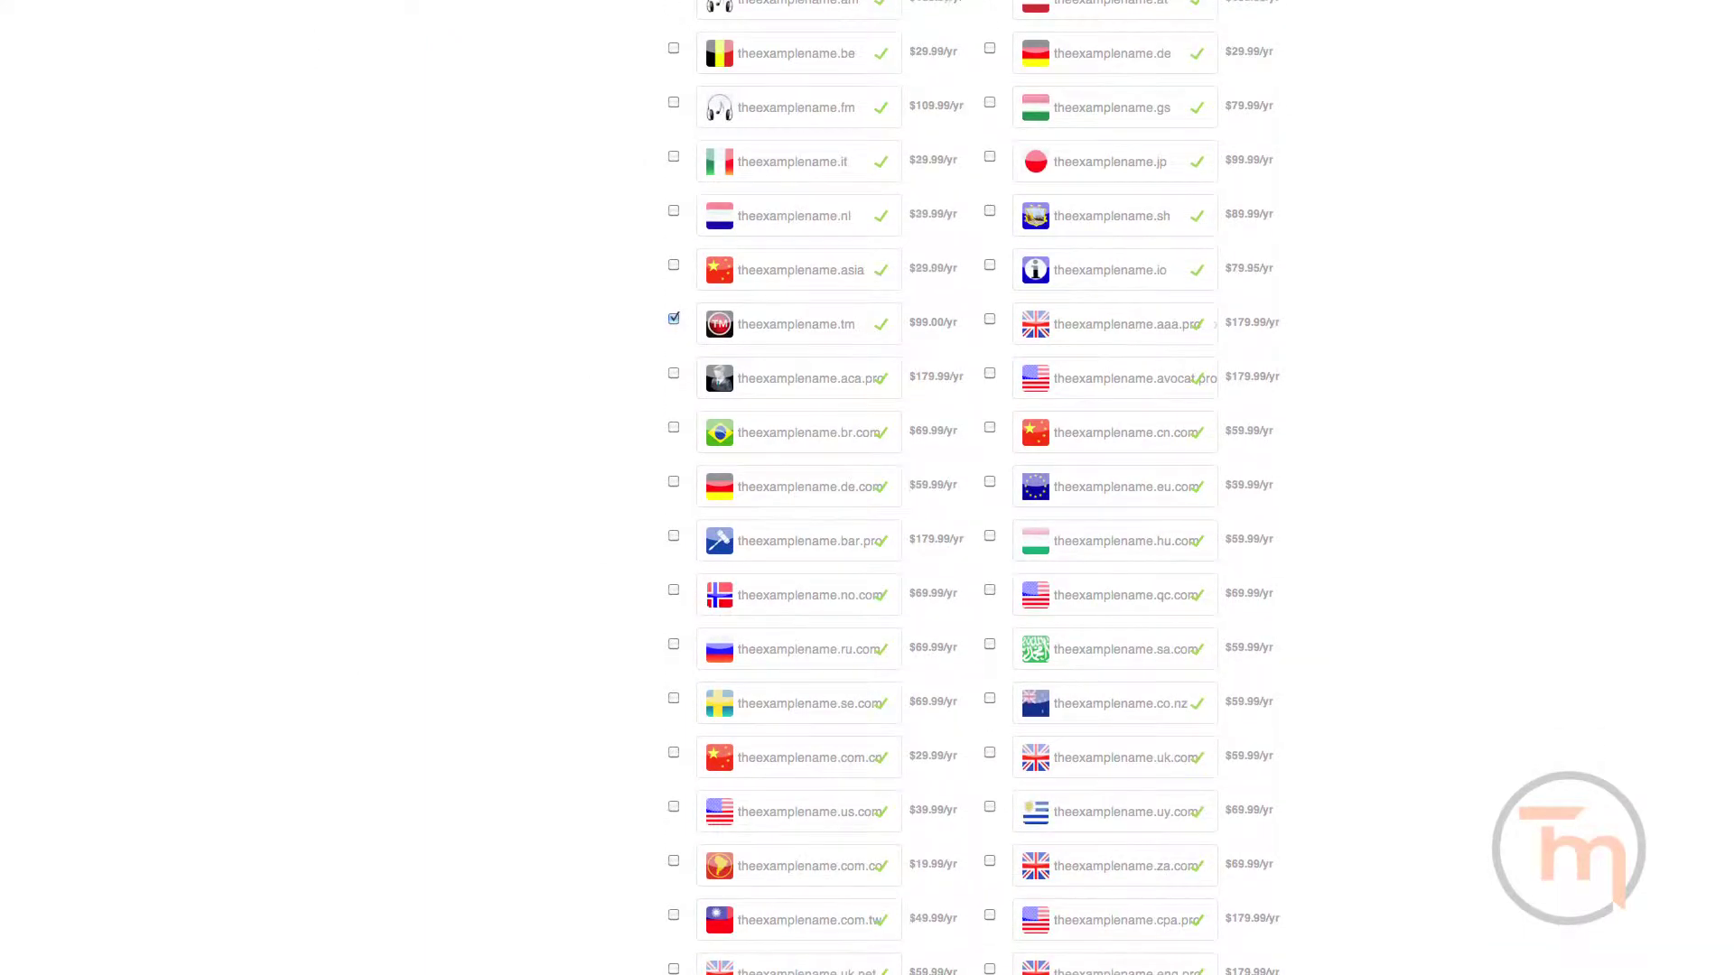
scroll(971, 488, "down", 5)
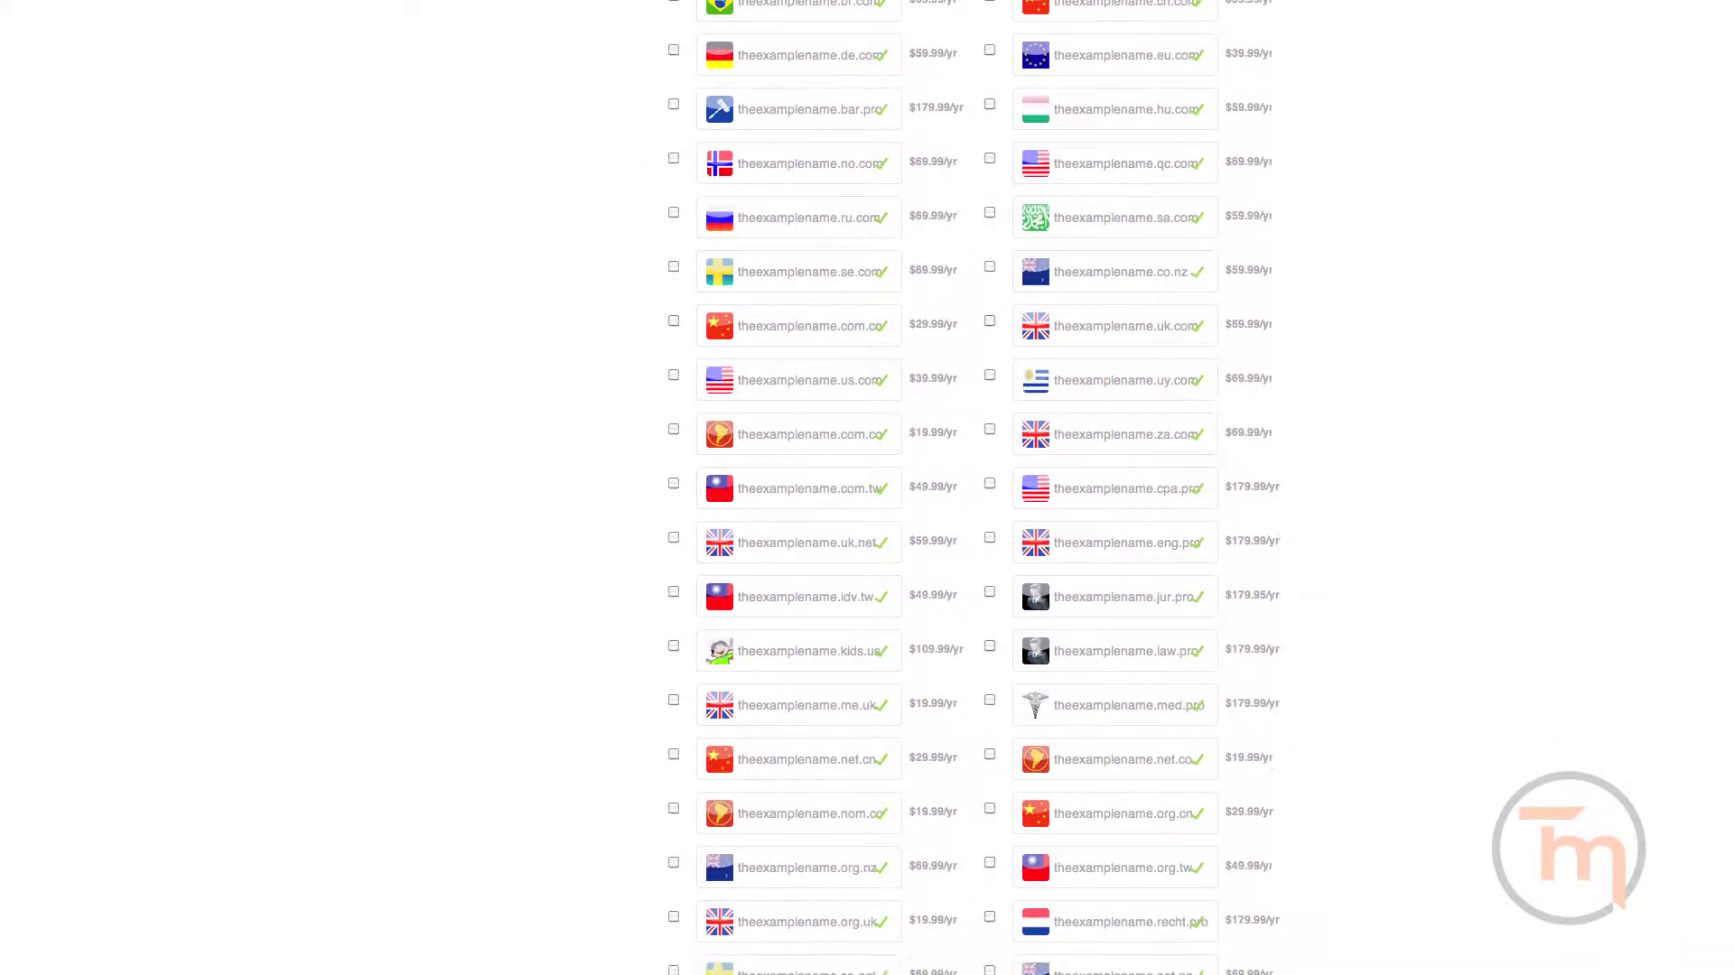
scroll(970, 488, "down", 1)
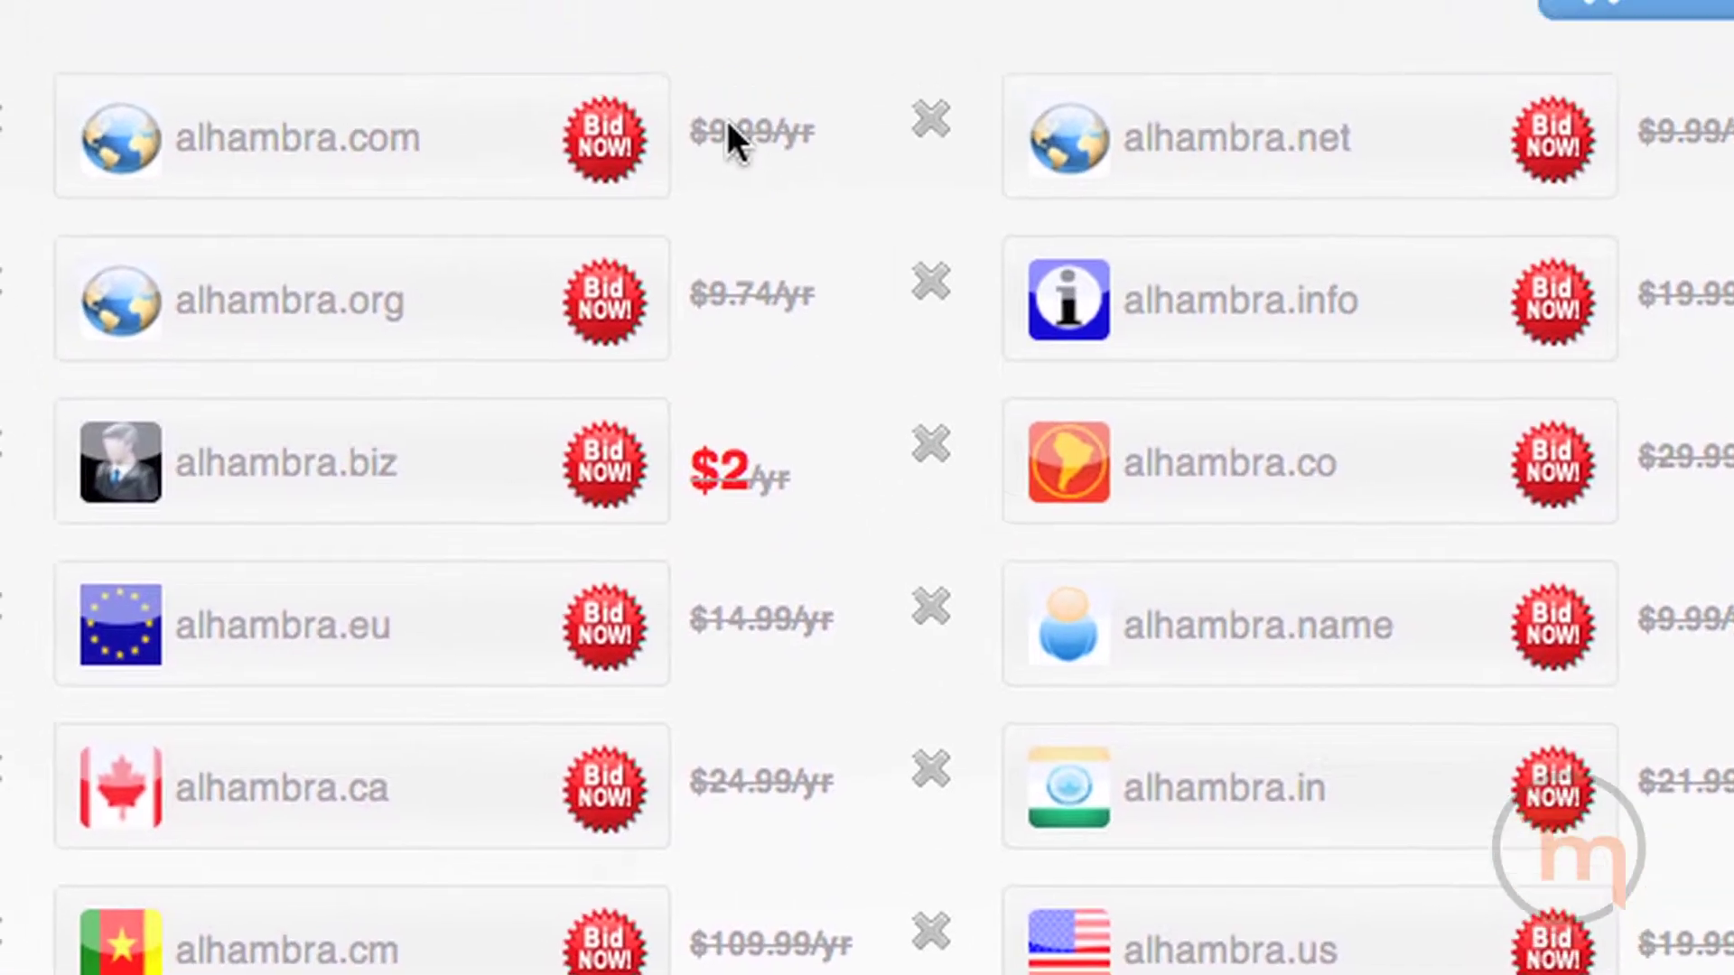
- Switch the domain results to thumbnail view and scroll down through them
left_click(607, 90)
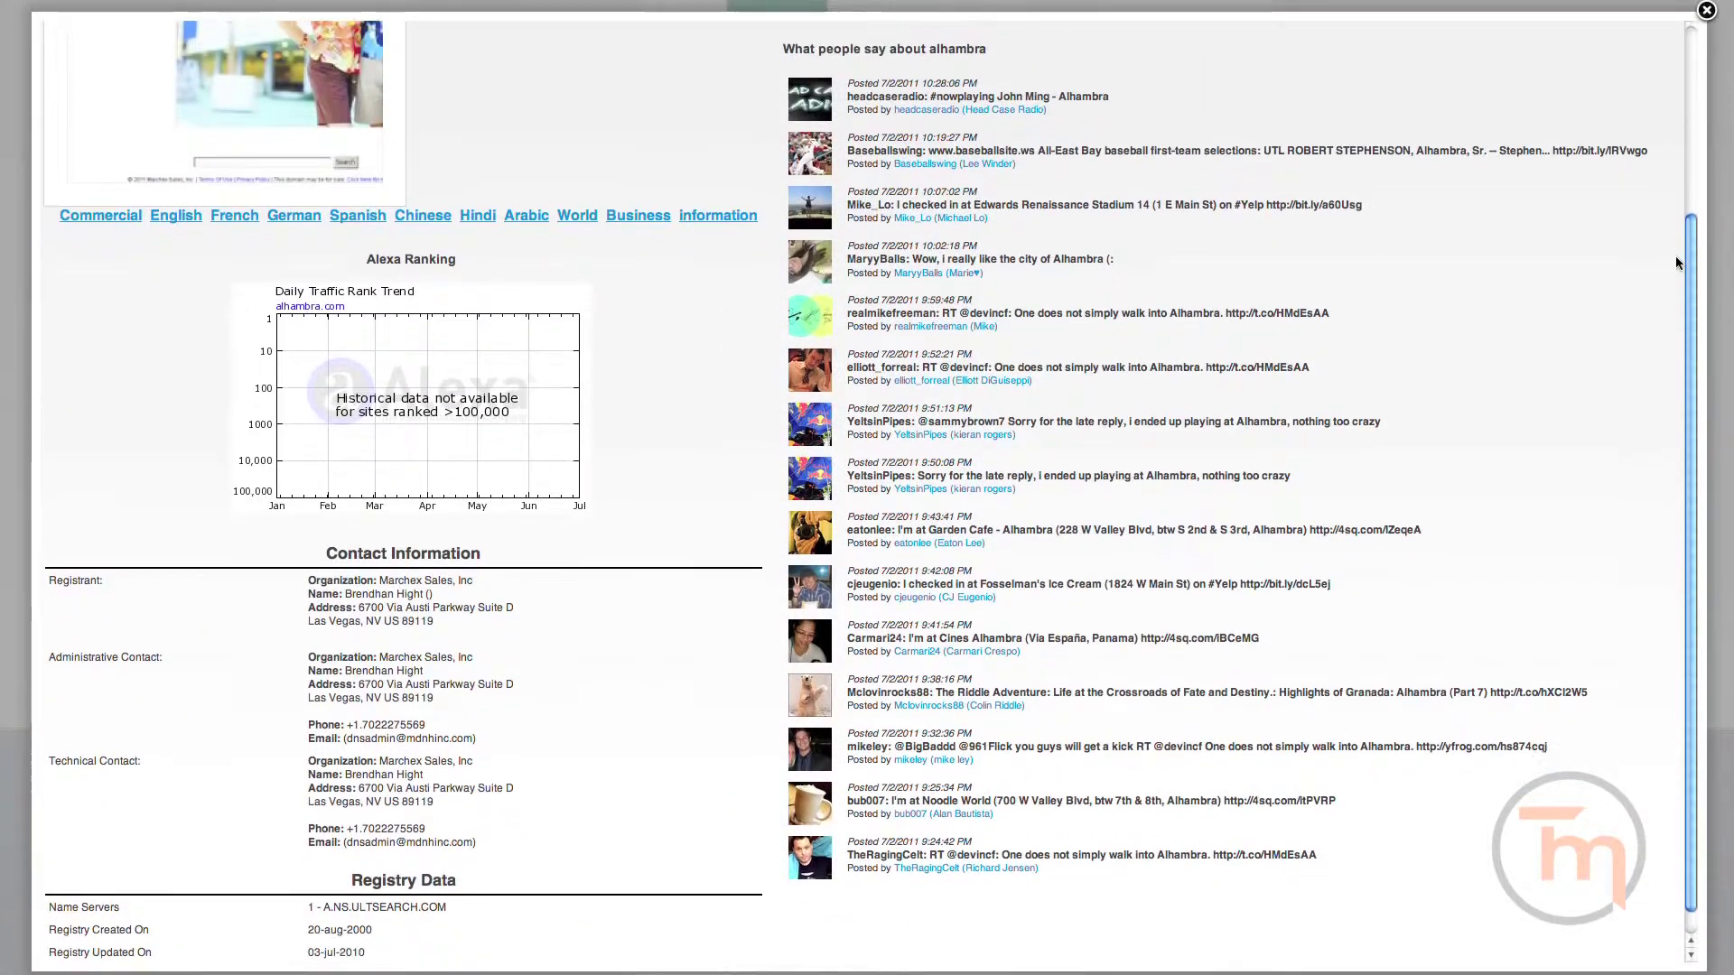
scroll(1676, 262, "down", 2)
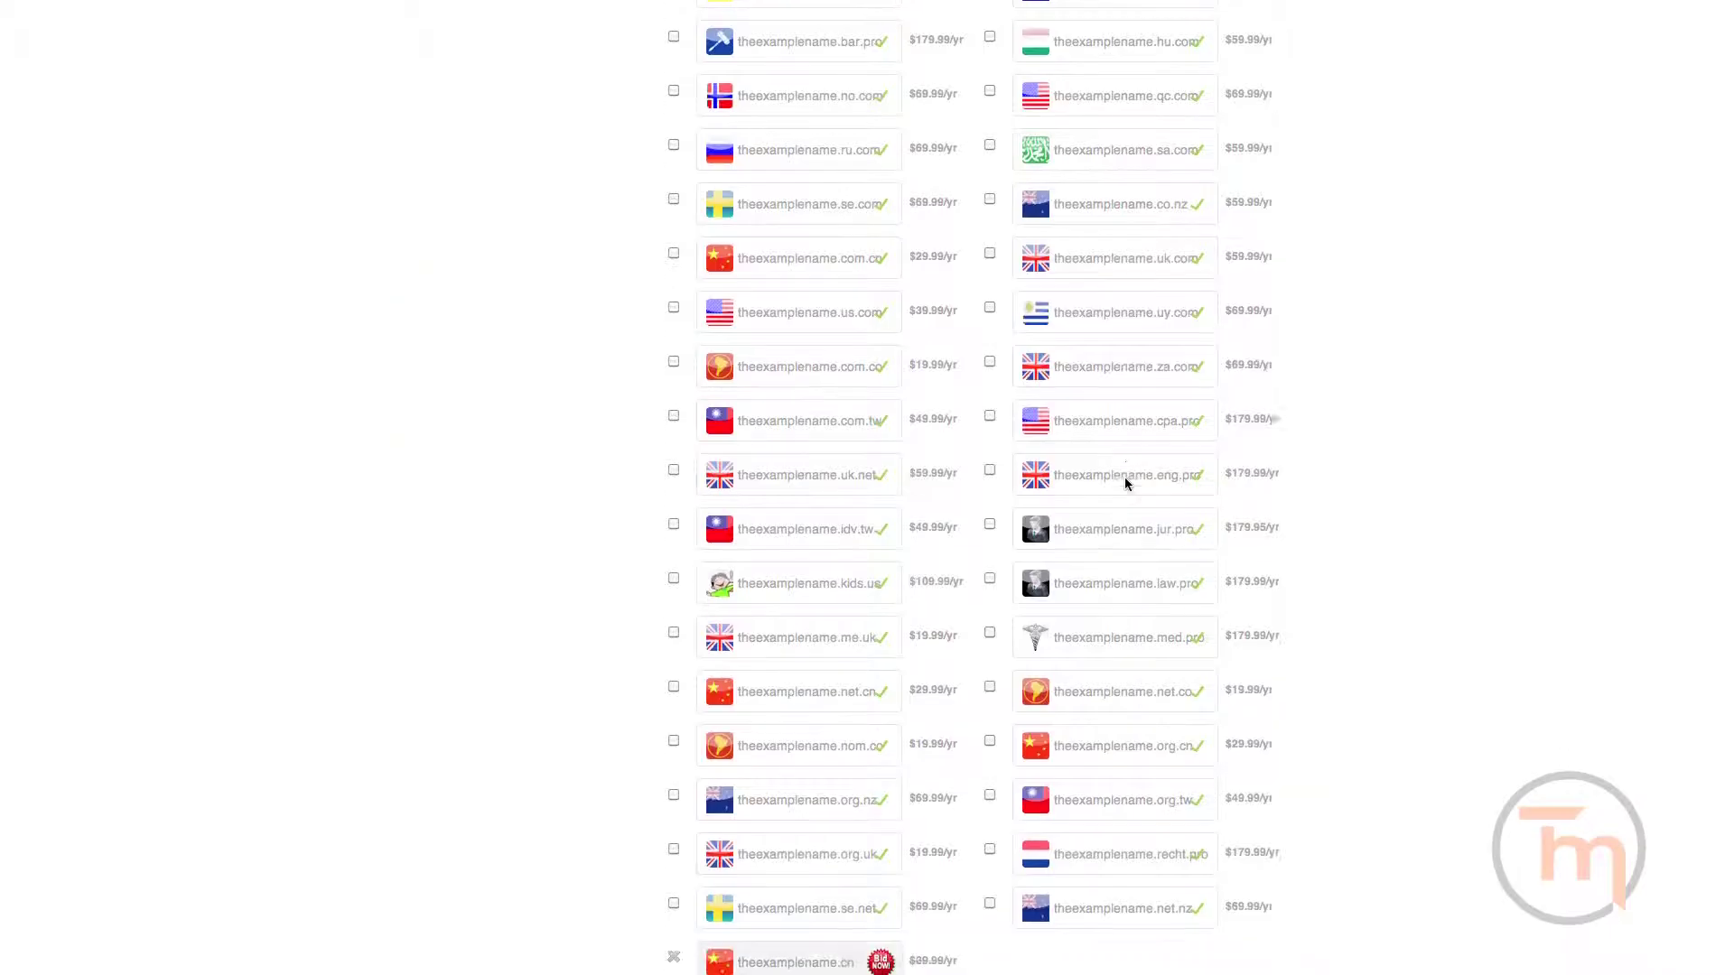
scroll(1125, 477, "down", 3)
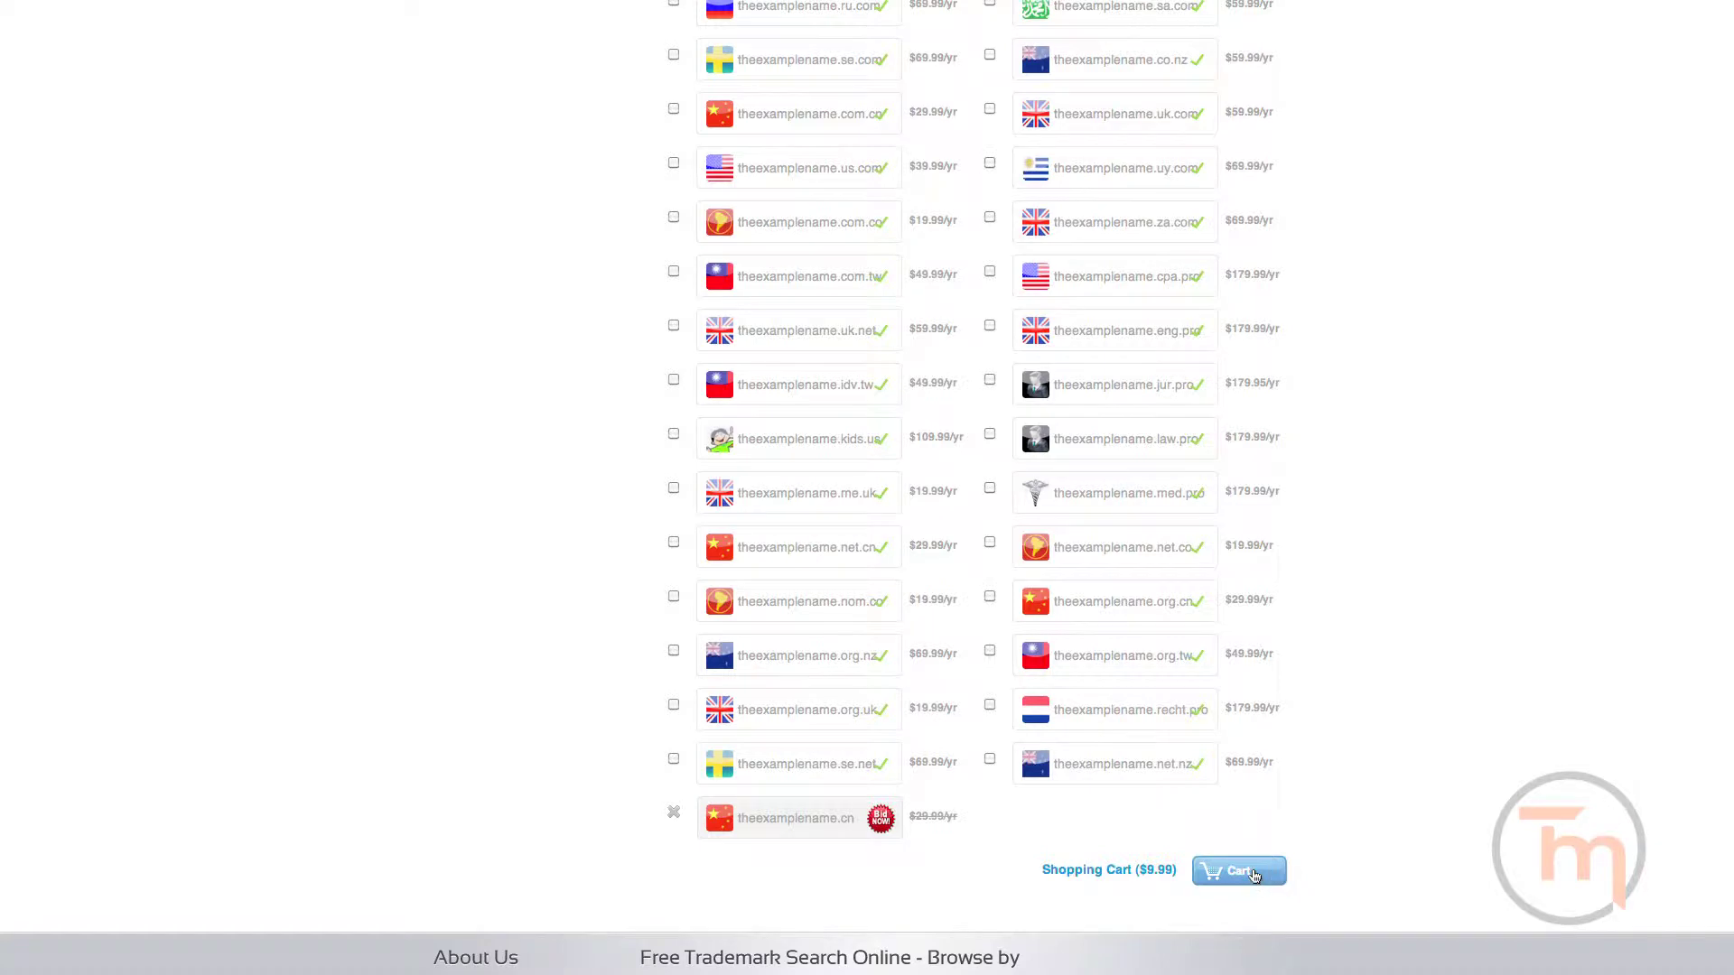
- Open the cart, keep the registration Duration at 1 Year, and enter the account email
left_click(1238, 872)
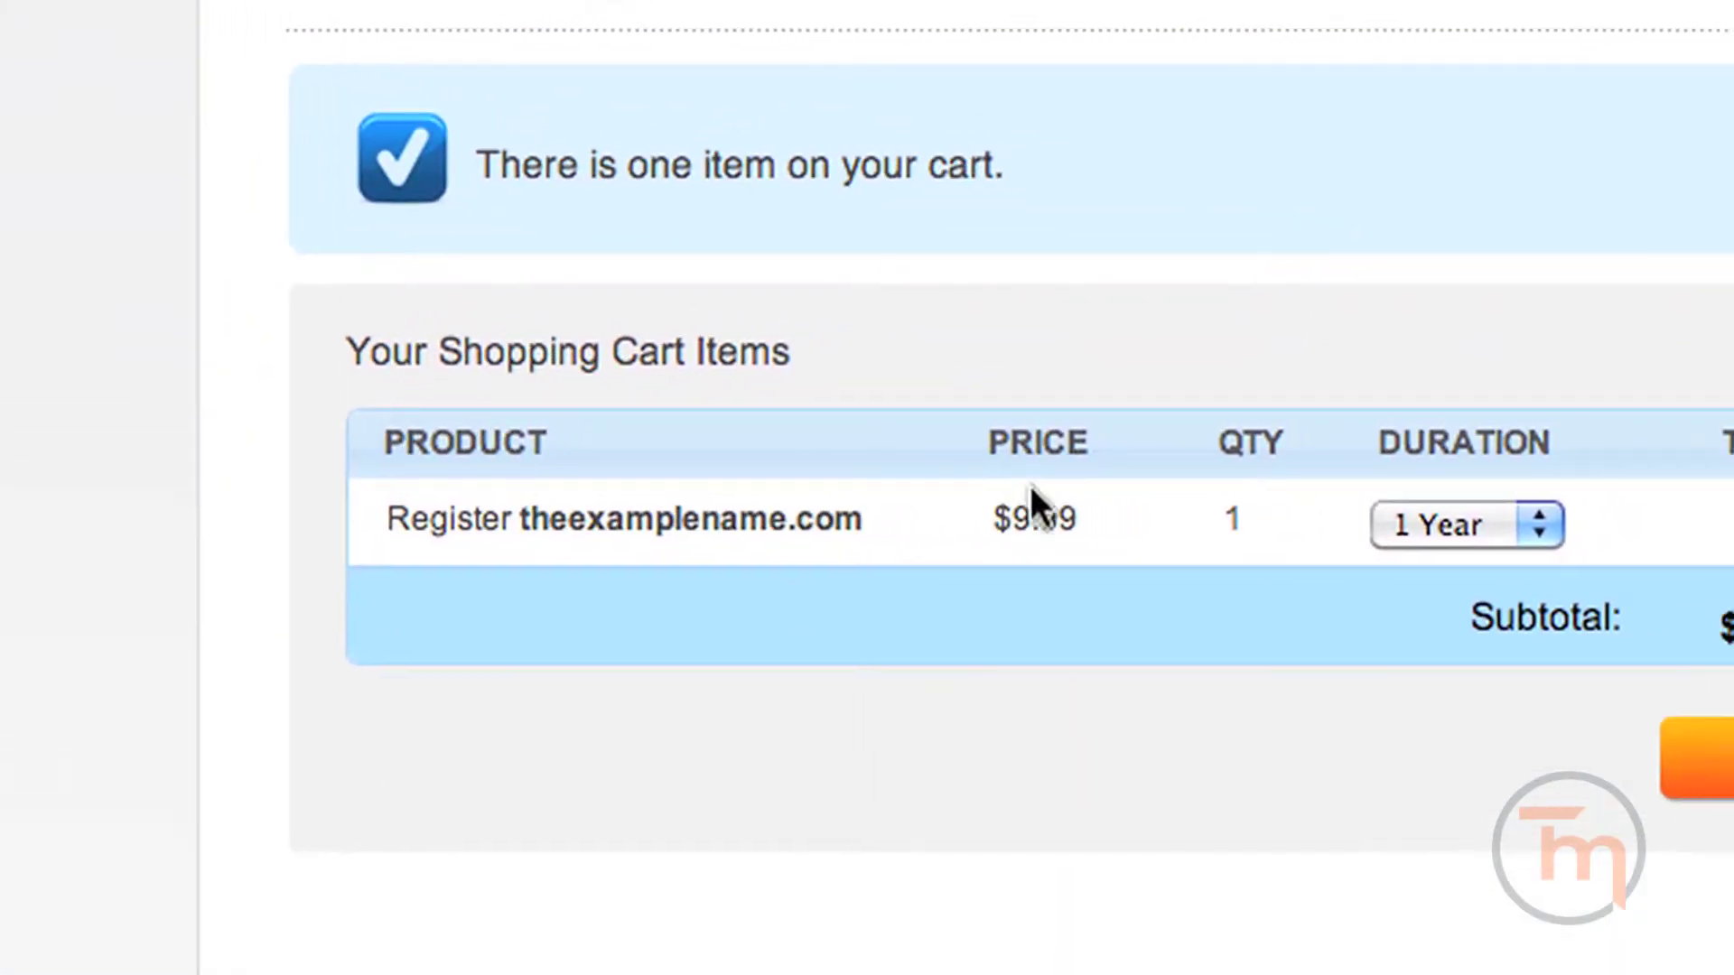
left_click(1281, 523)
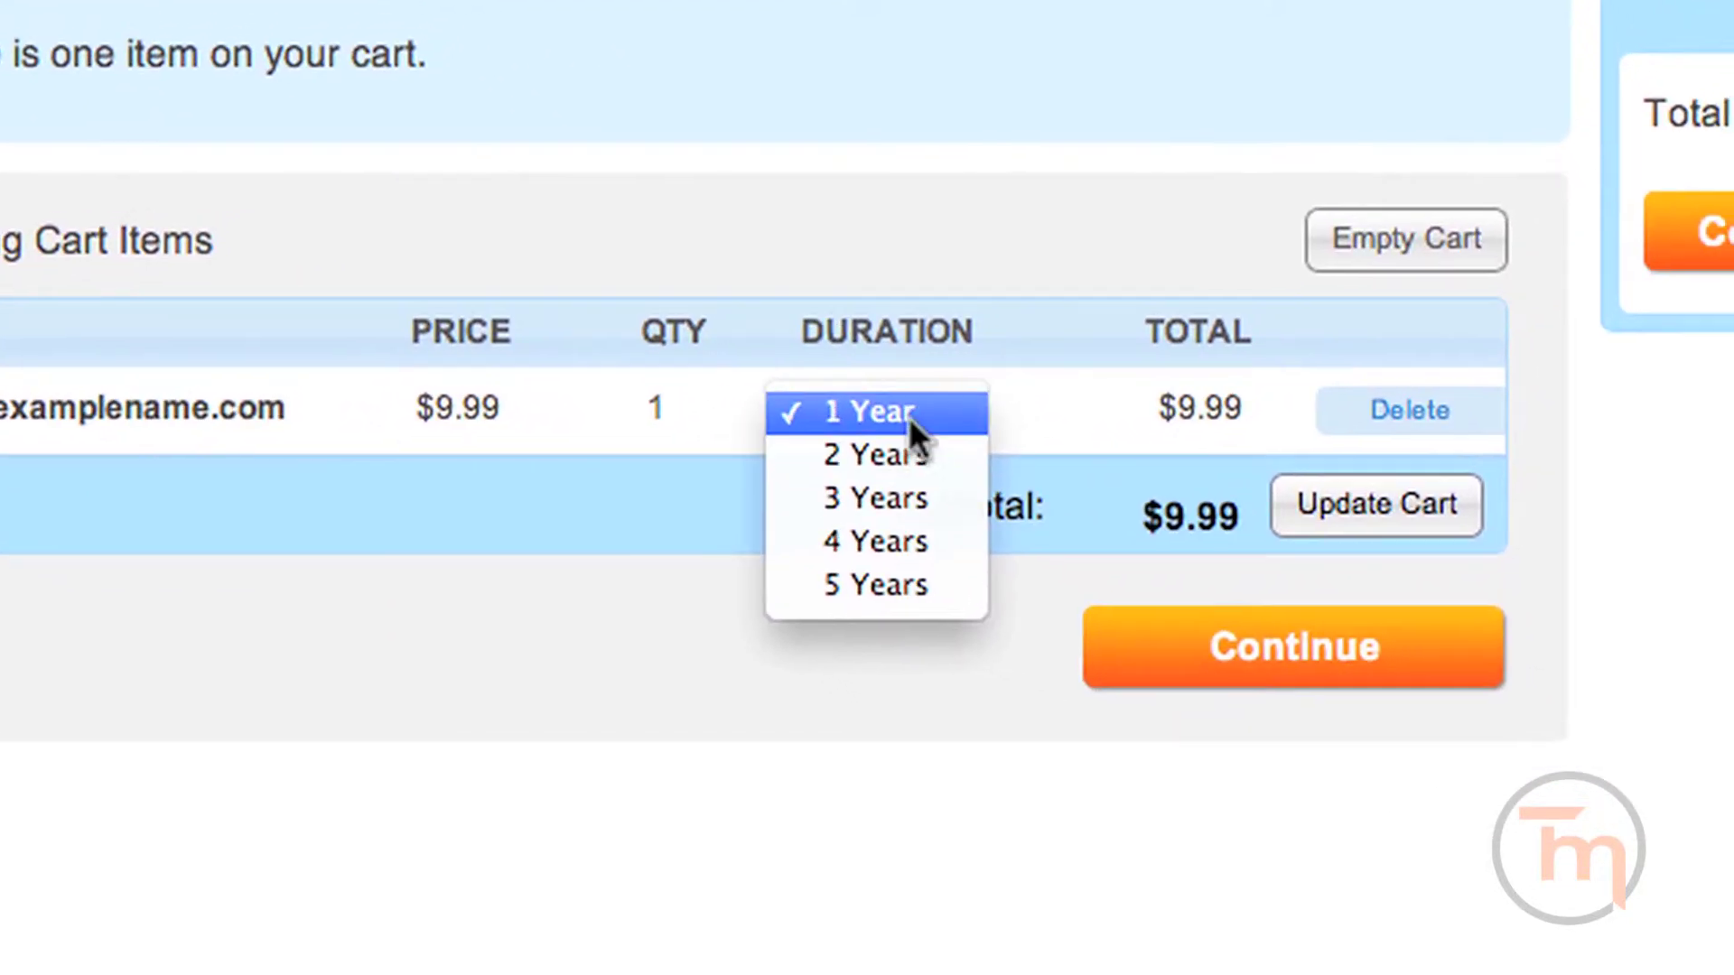
left_click(934, 389)
type("iralmoon.com")
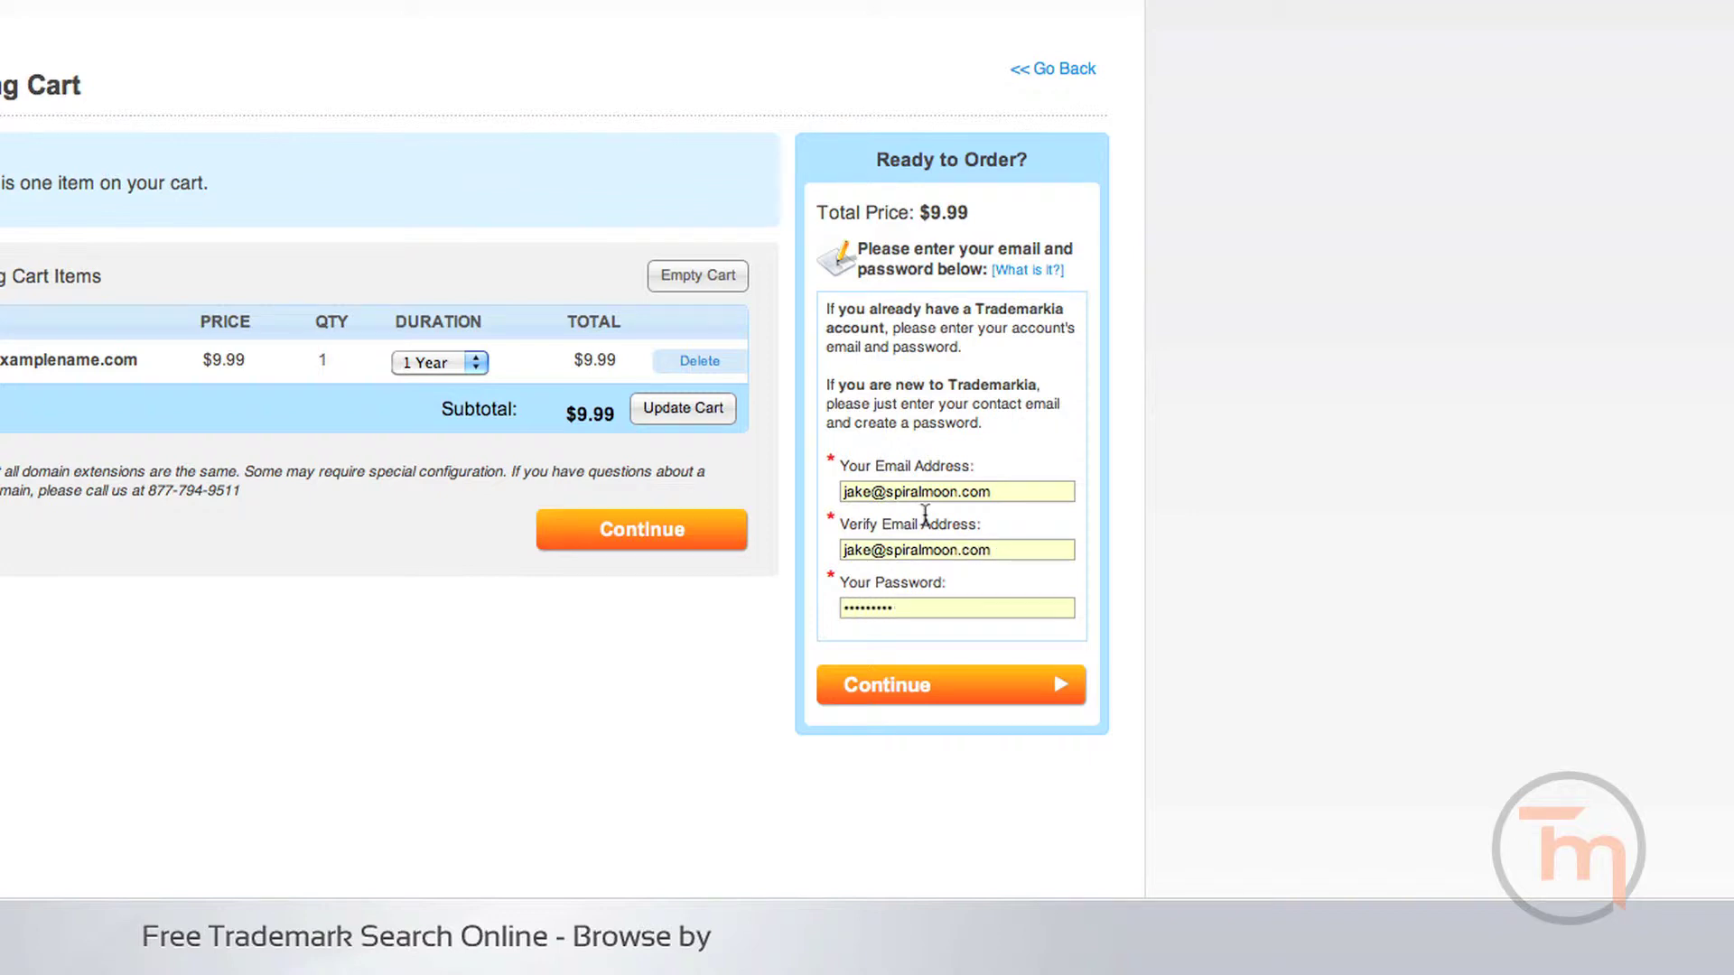
- Continue to the contact form, fill in the registrant's name, and copy it to the administrative contact
left_click(890, 685)
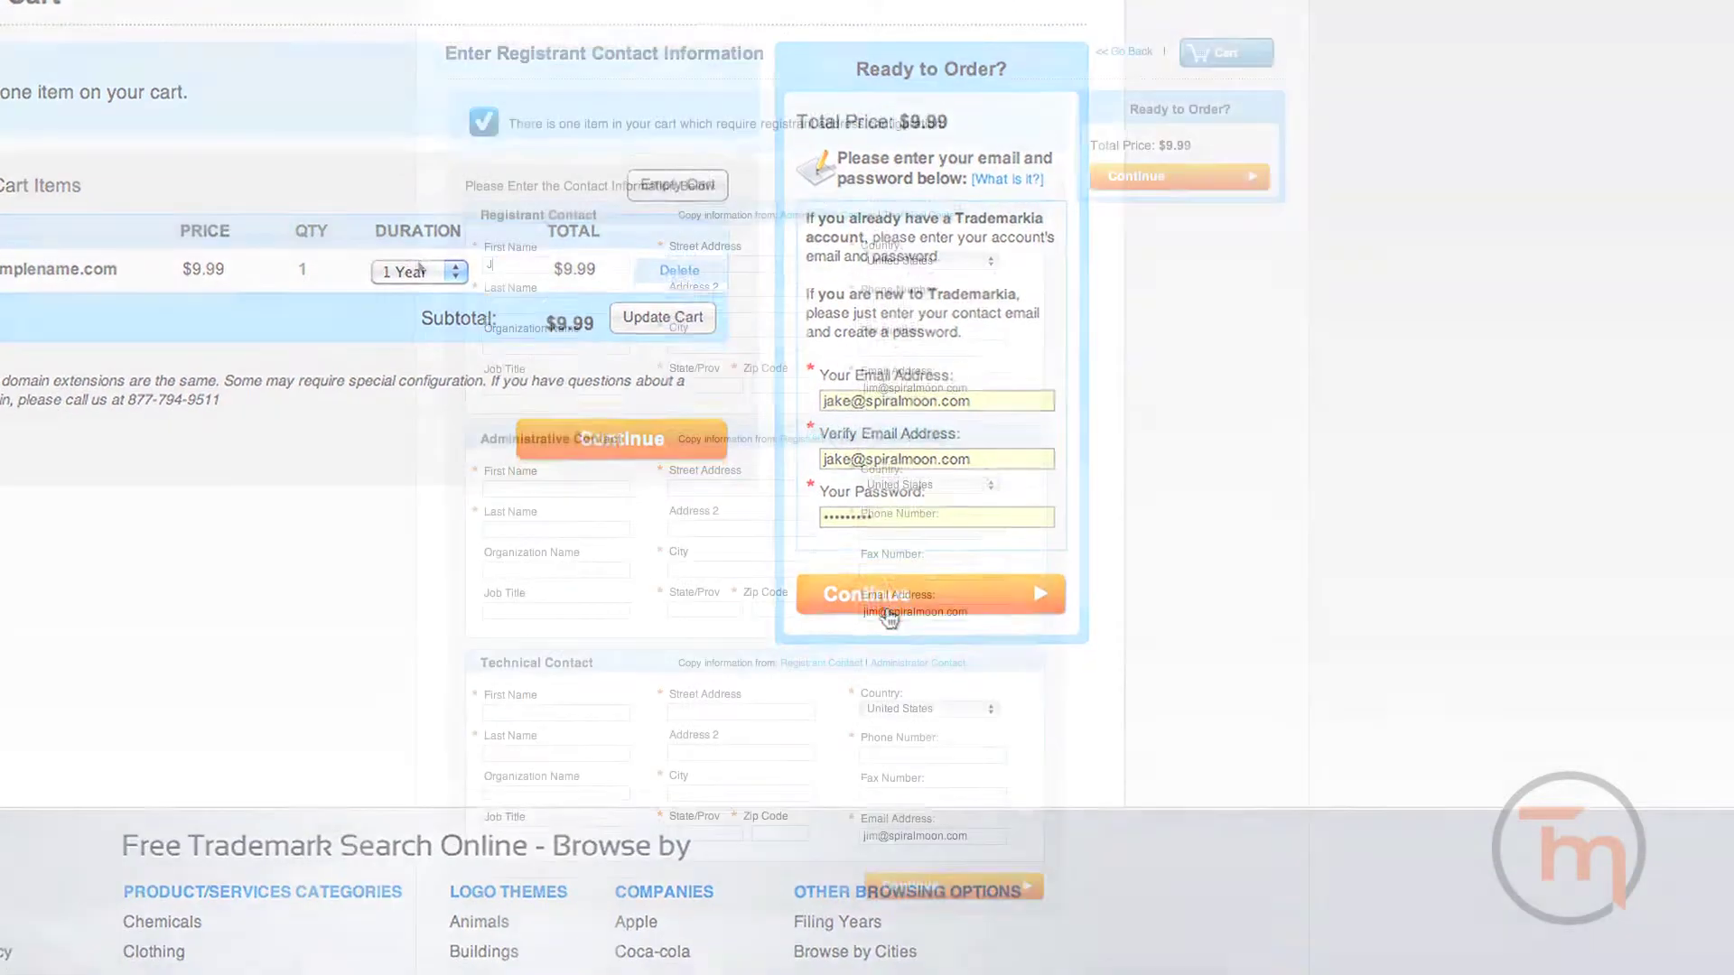
key("Tab")
type("Doe")
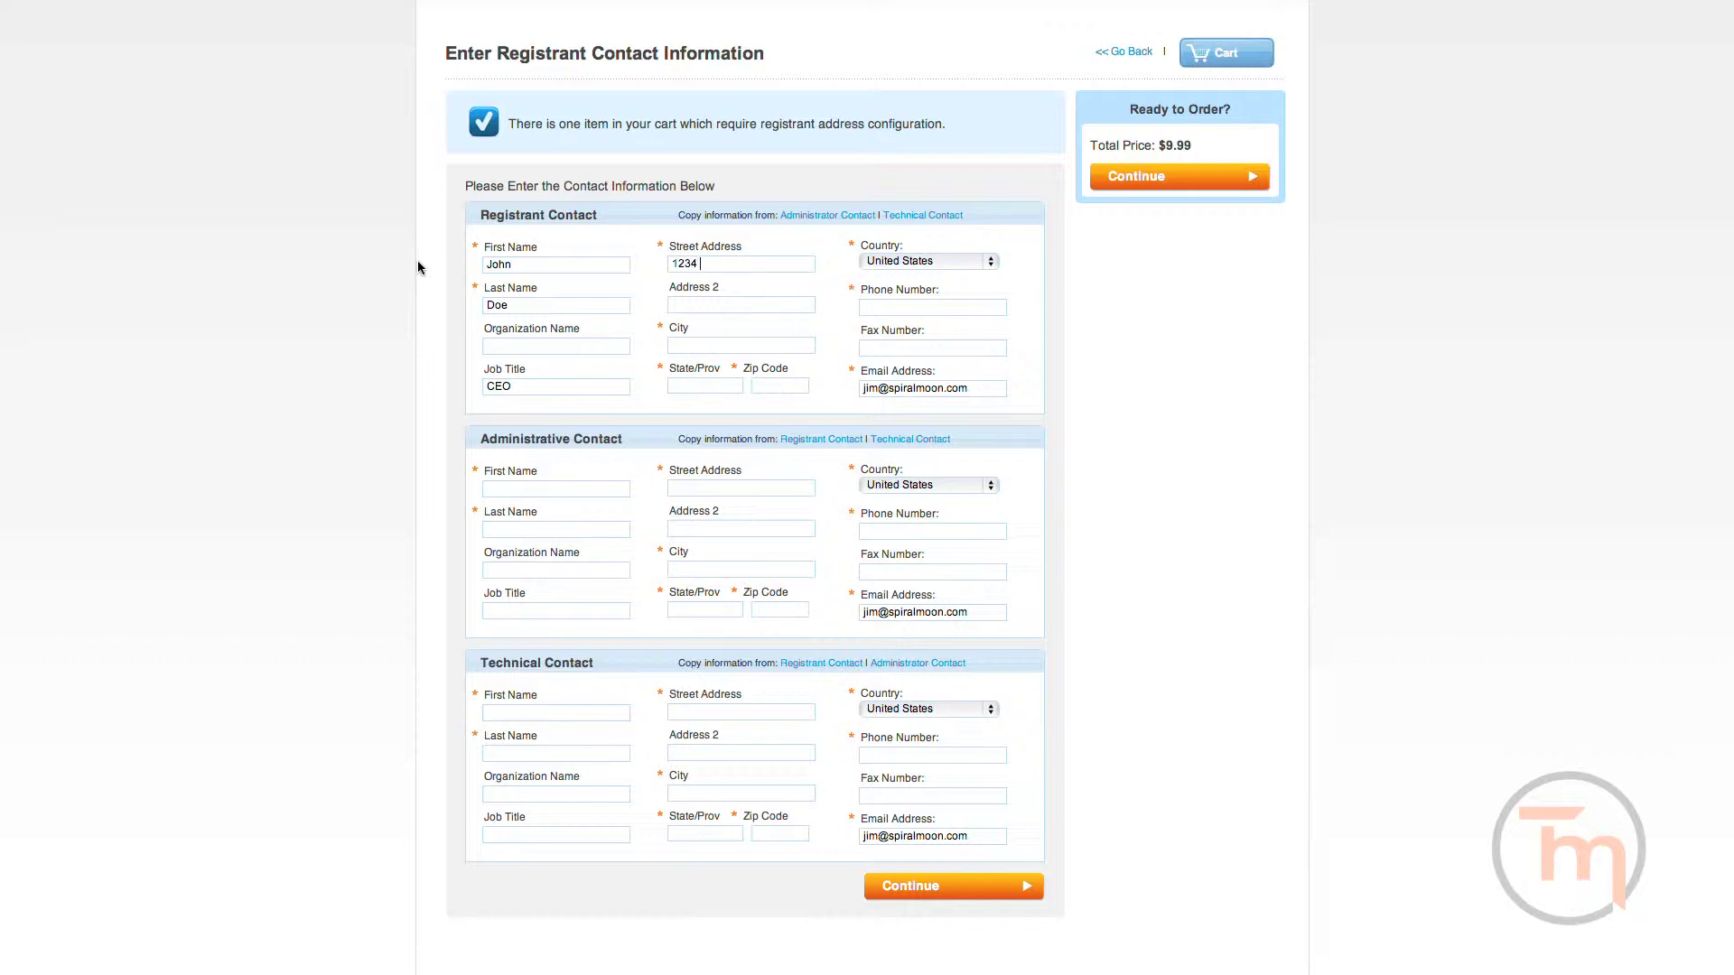
type("e St.")
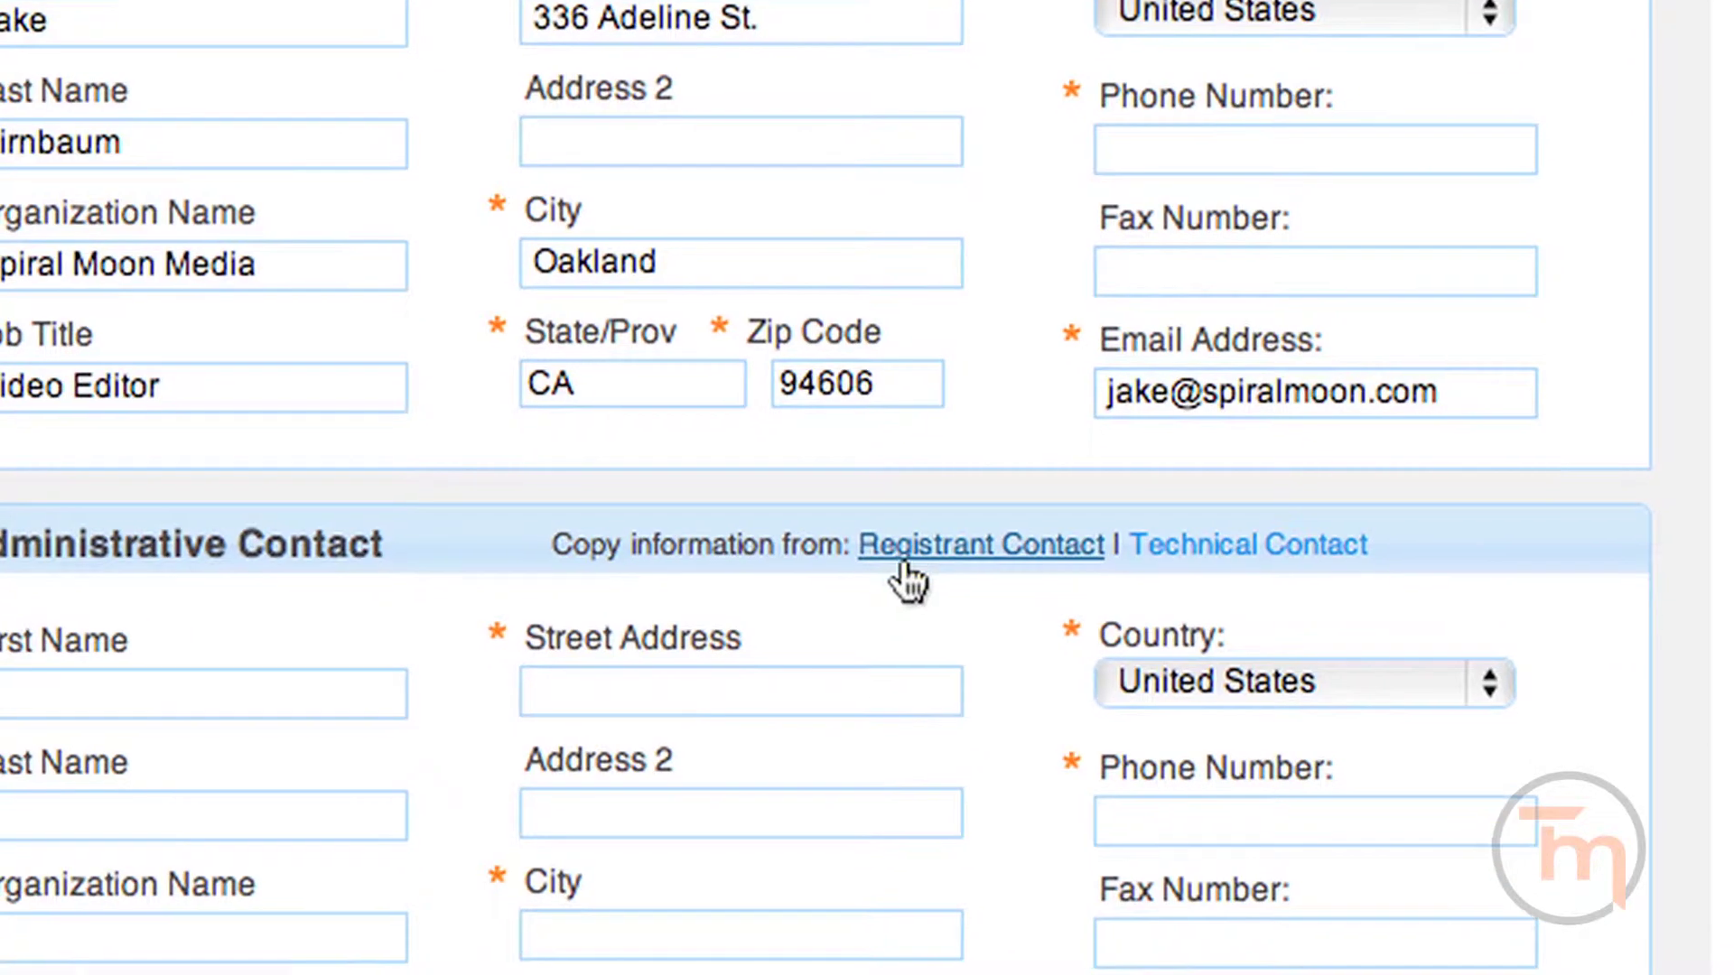
left_click(821, 439)
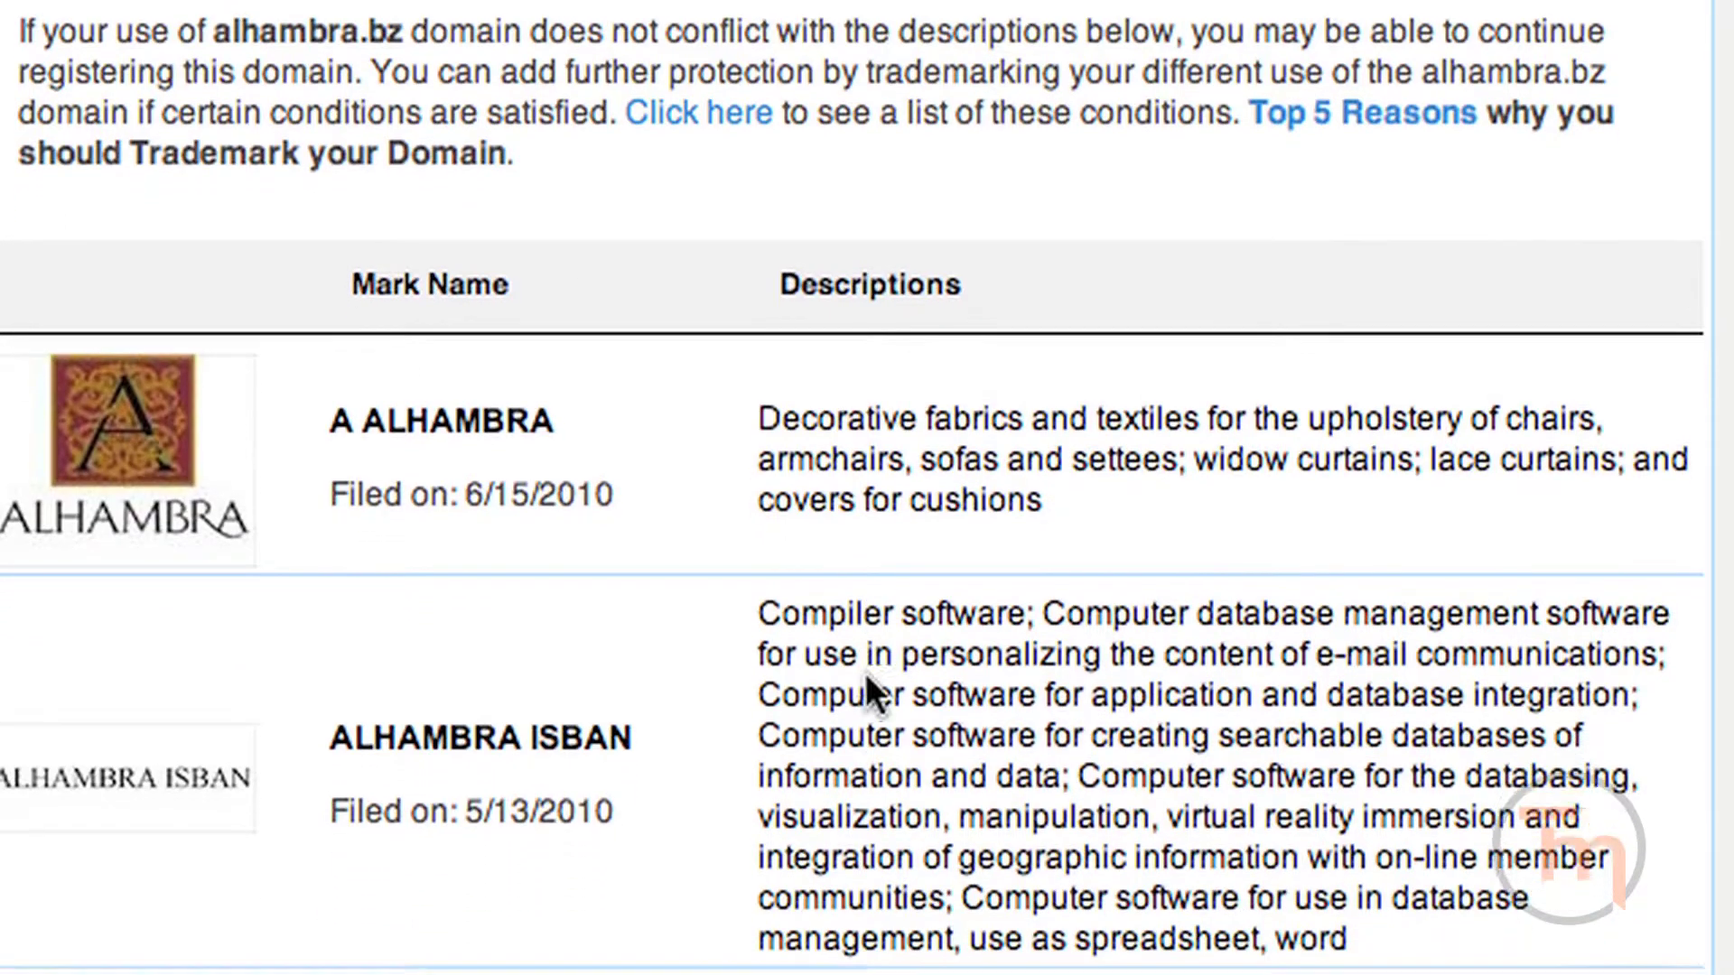
- Scroll to the bottom of the ALHAMBRA trademarks list that might conflict with alhambra.bz
scroll(867, 691, "down", 3)
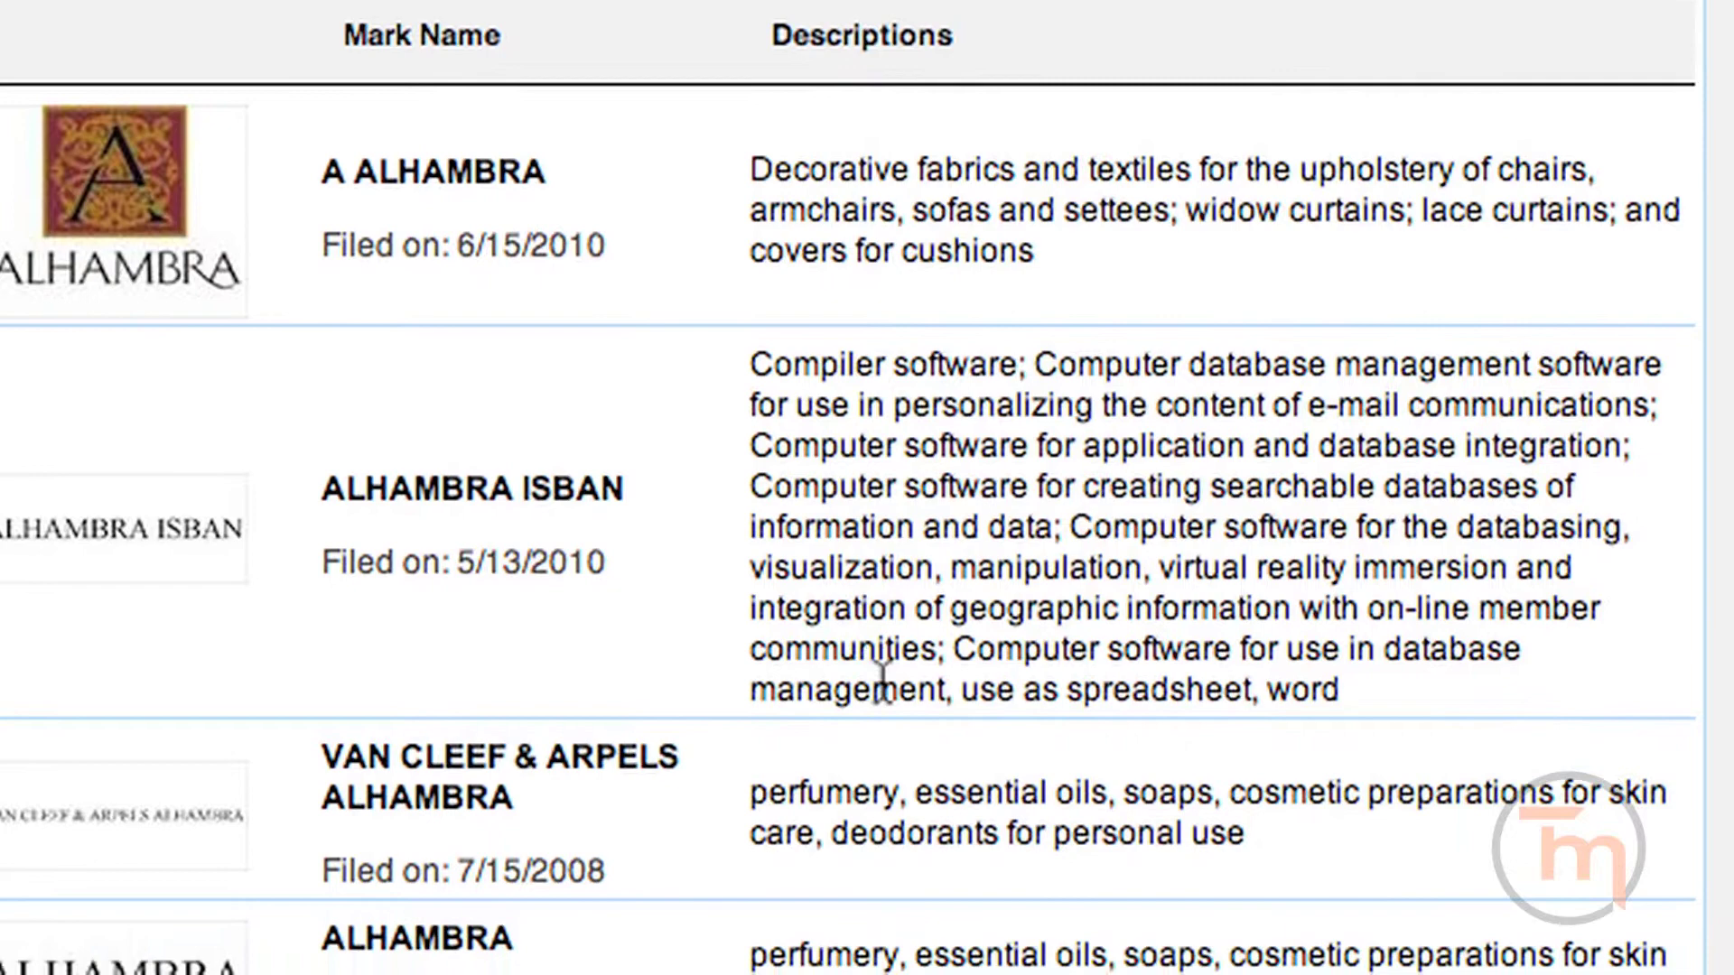
scroll(891, 666, "down", 3)
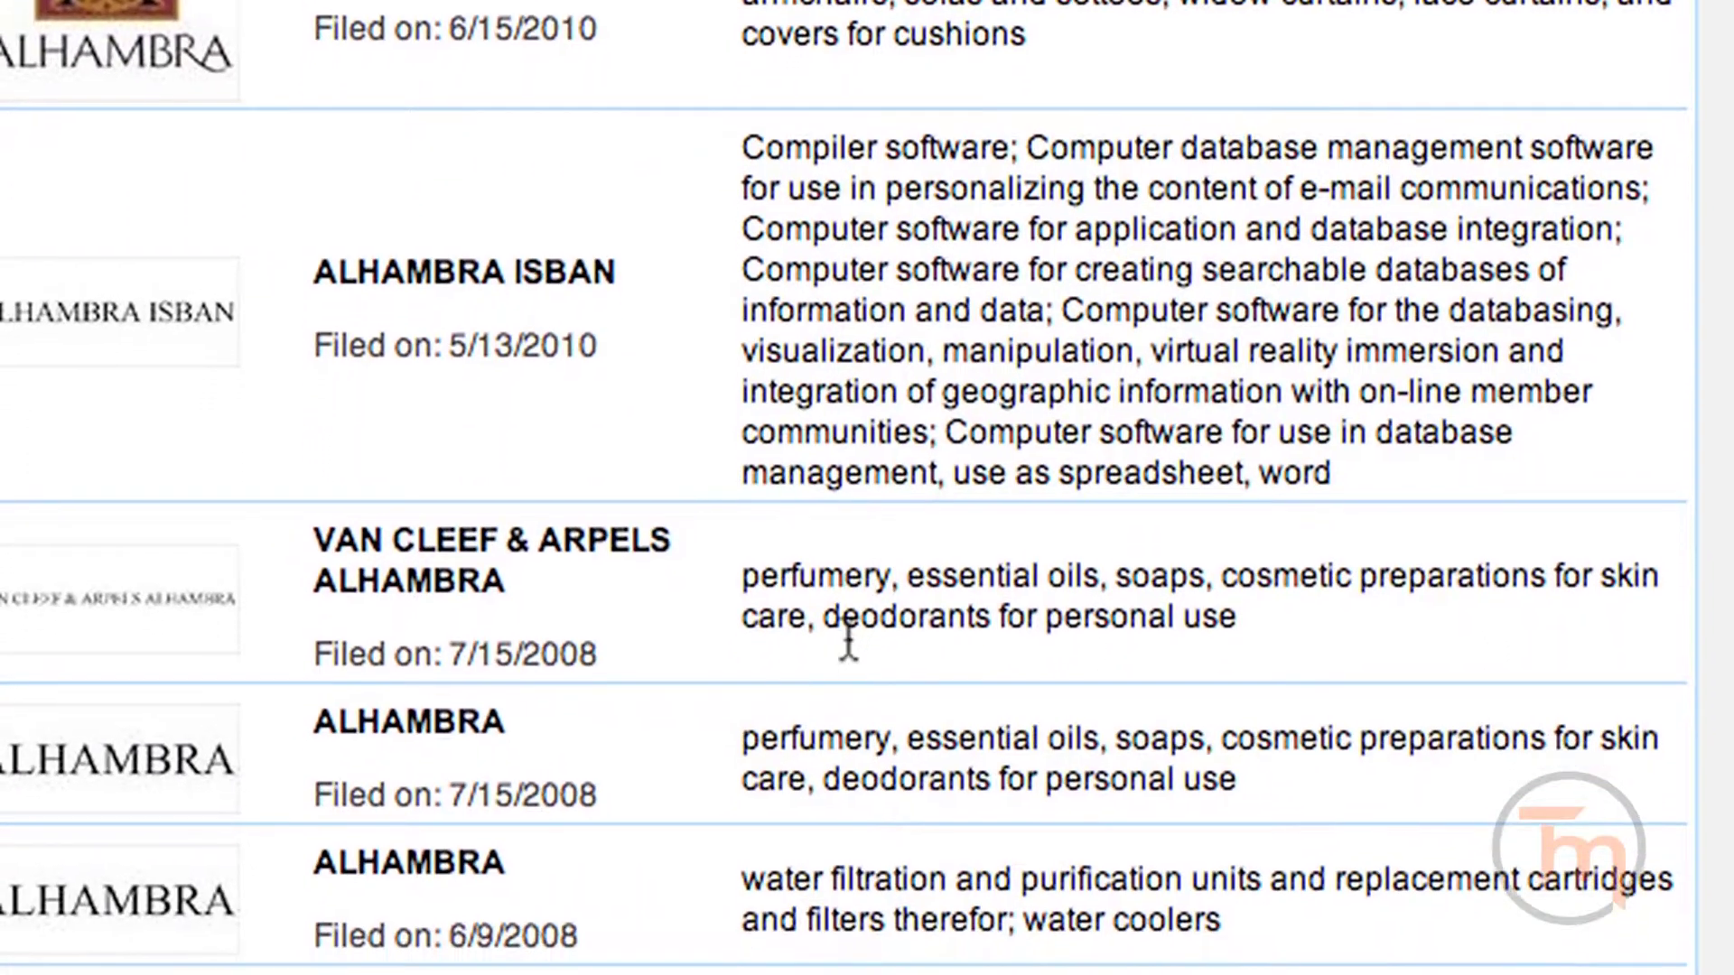
scroll(854, 614, "down", 3)
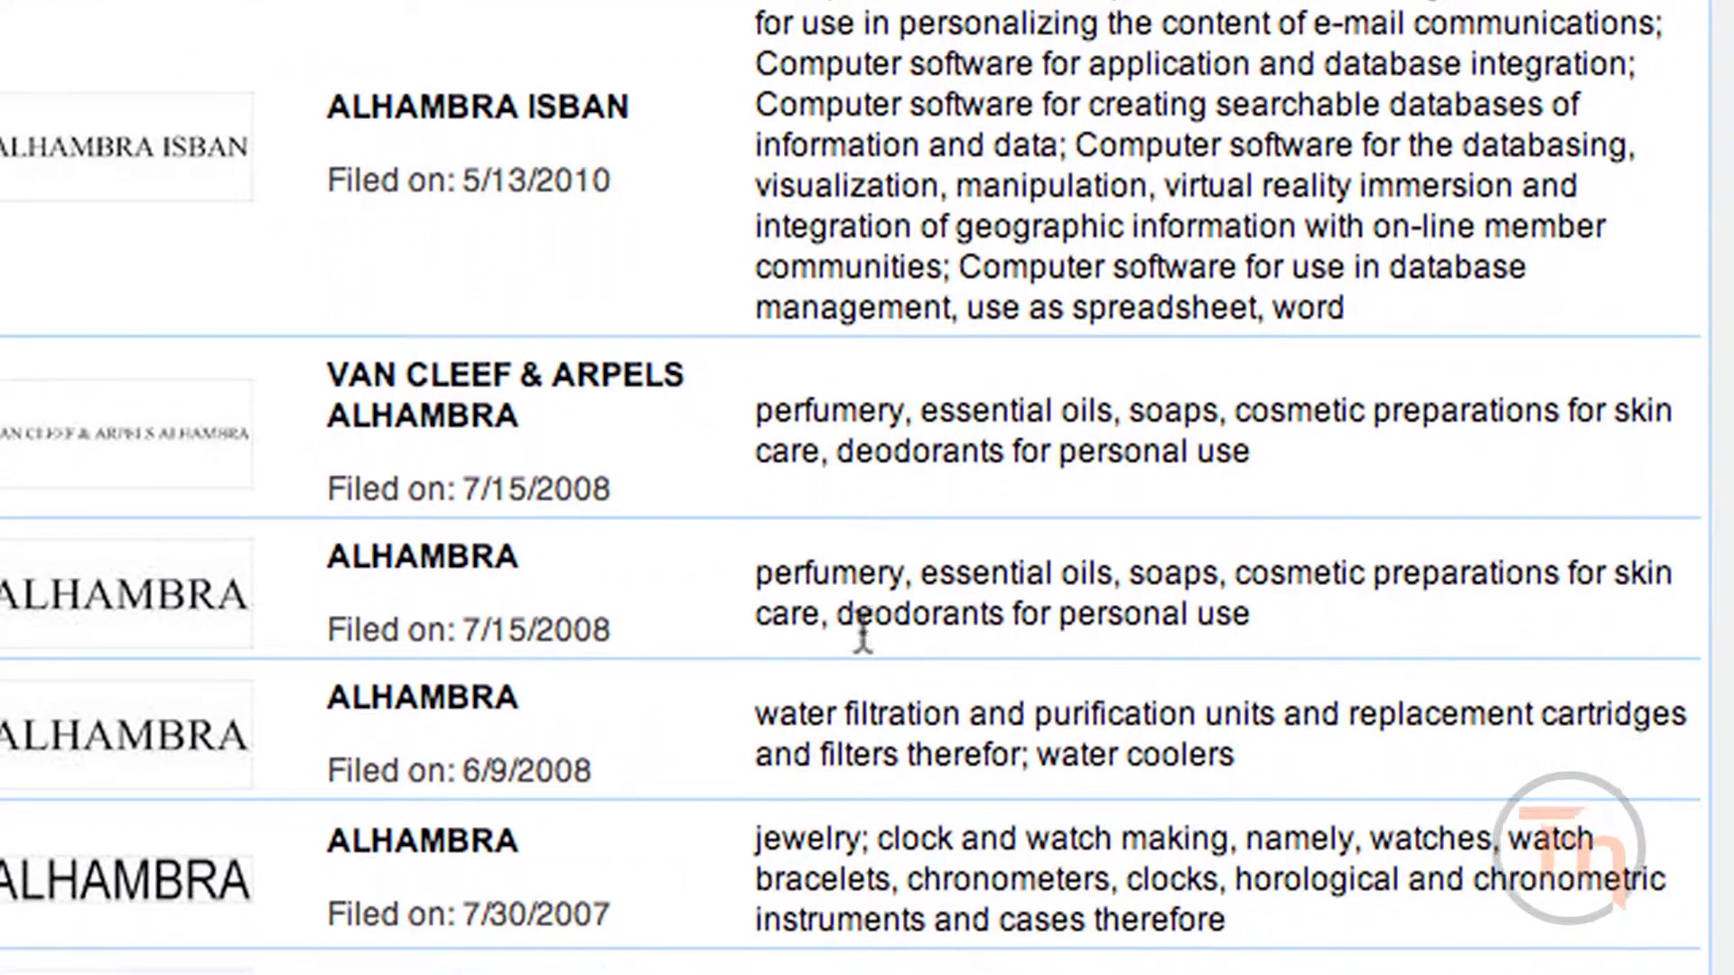
scroll(863, 586, "down", 8)
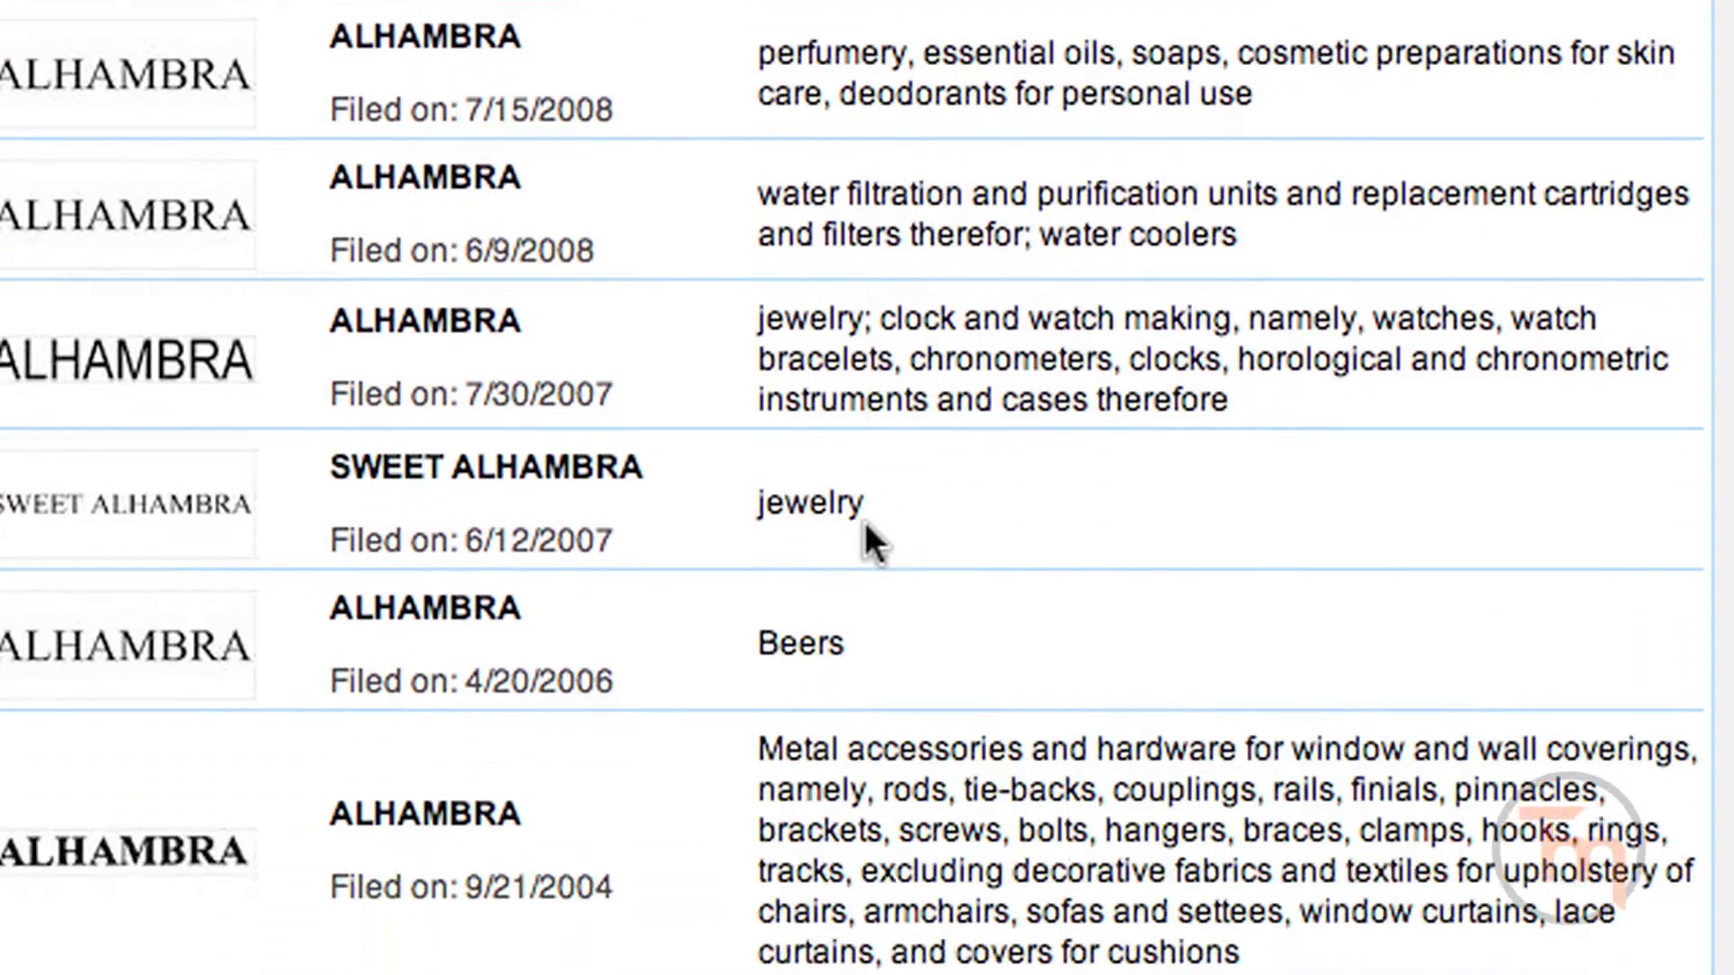
scroll(864, 511, "down", 7)
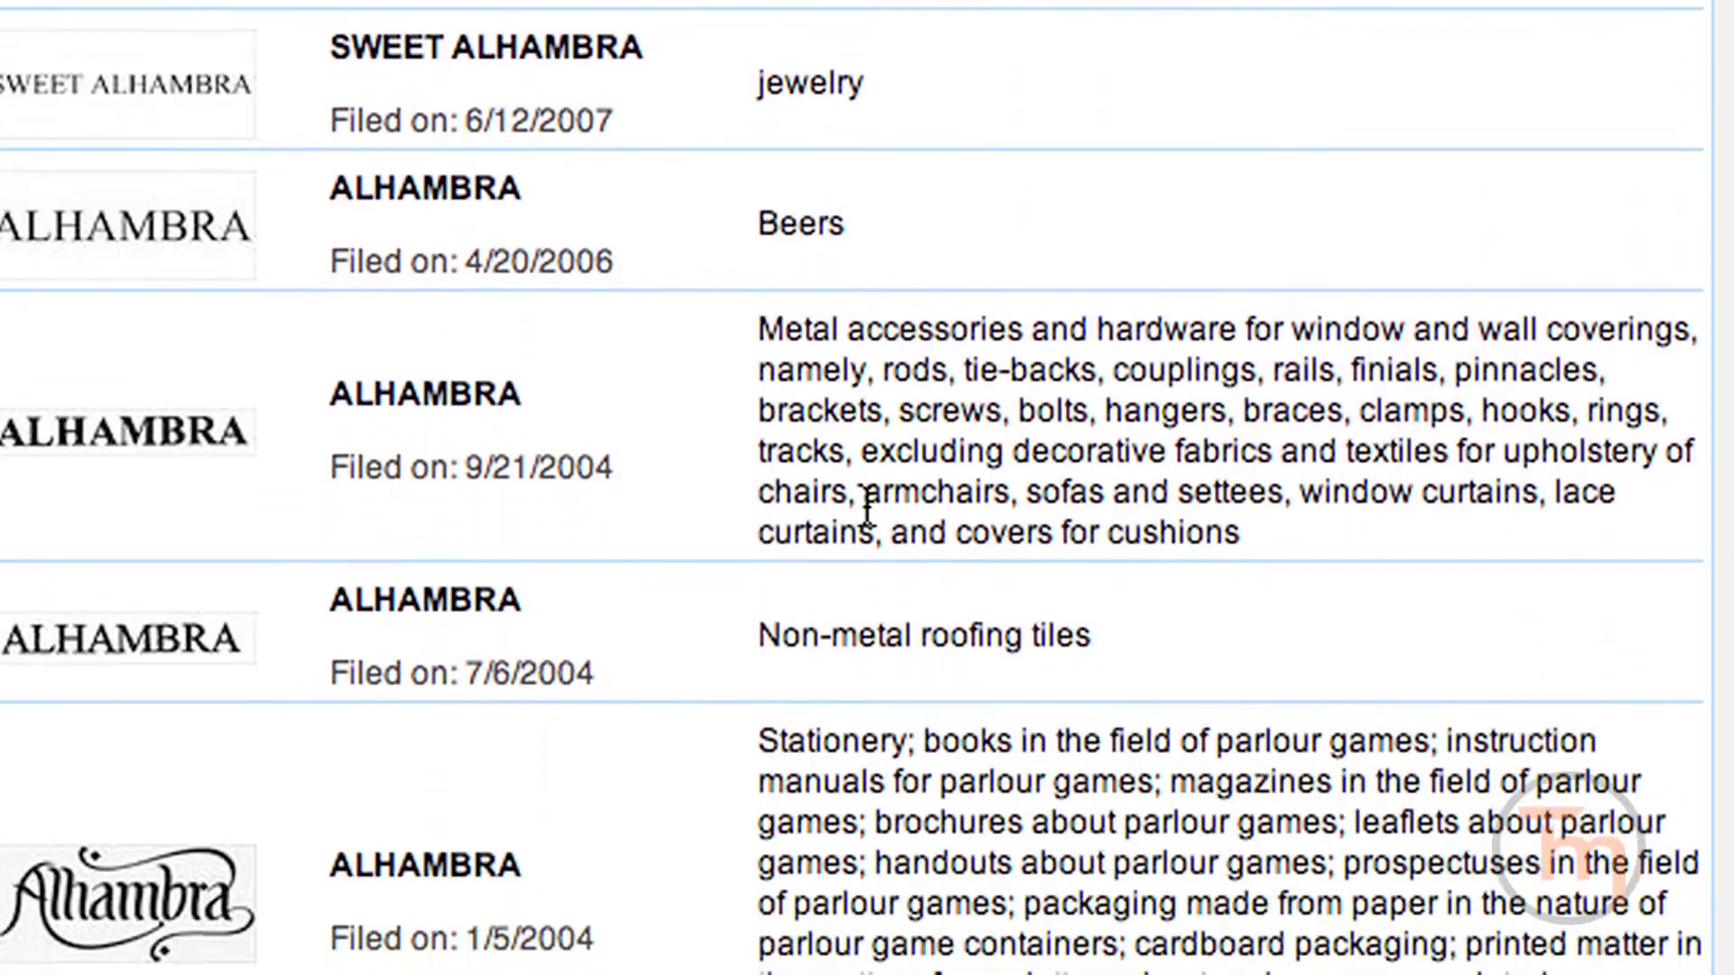
scroll(865, 491, "down", 8)
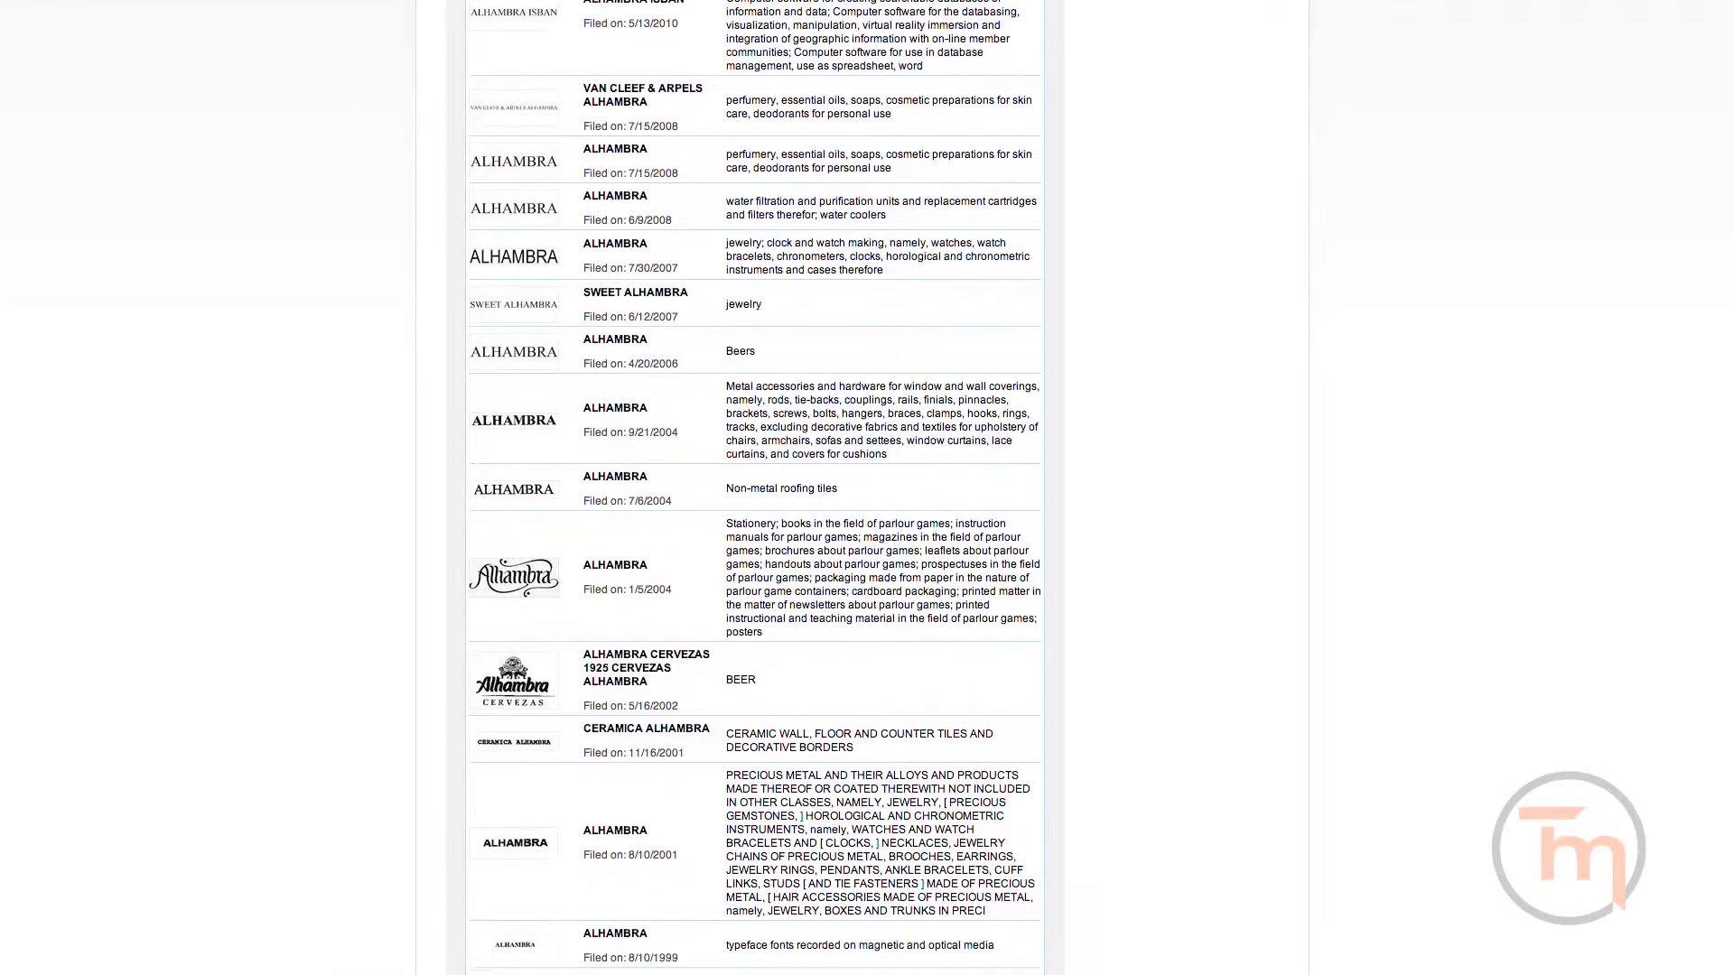
scroll(754, 488, "down", 3)
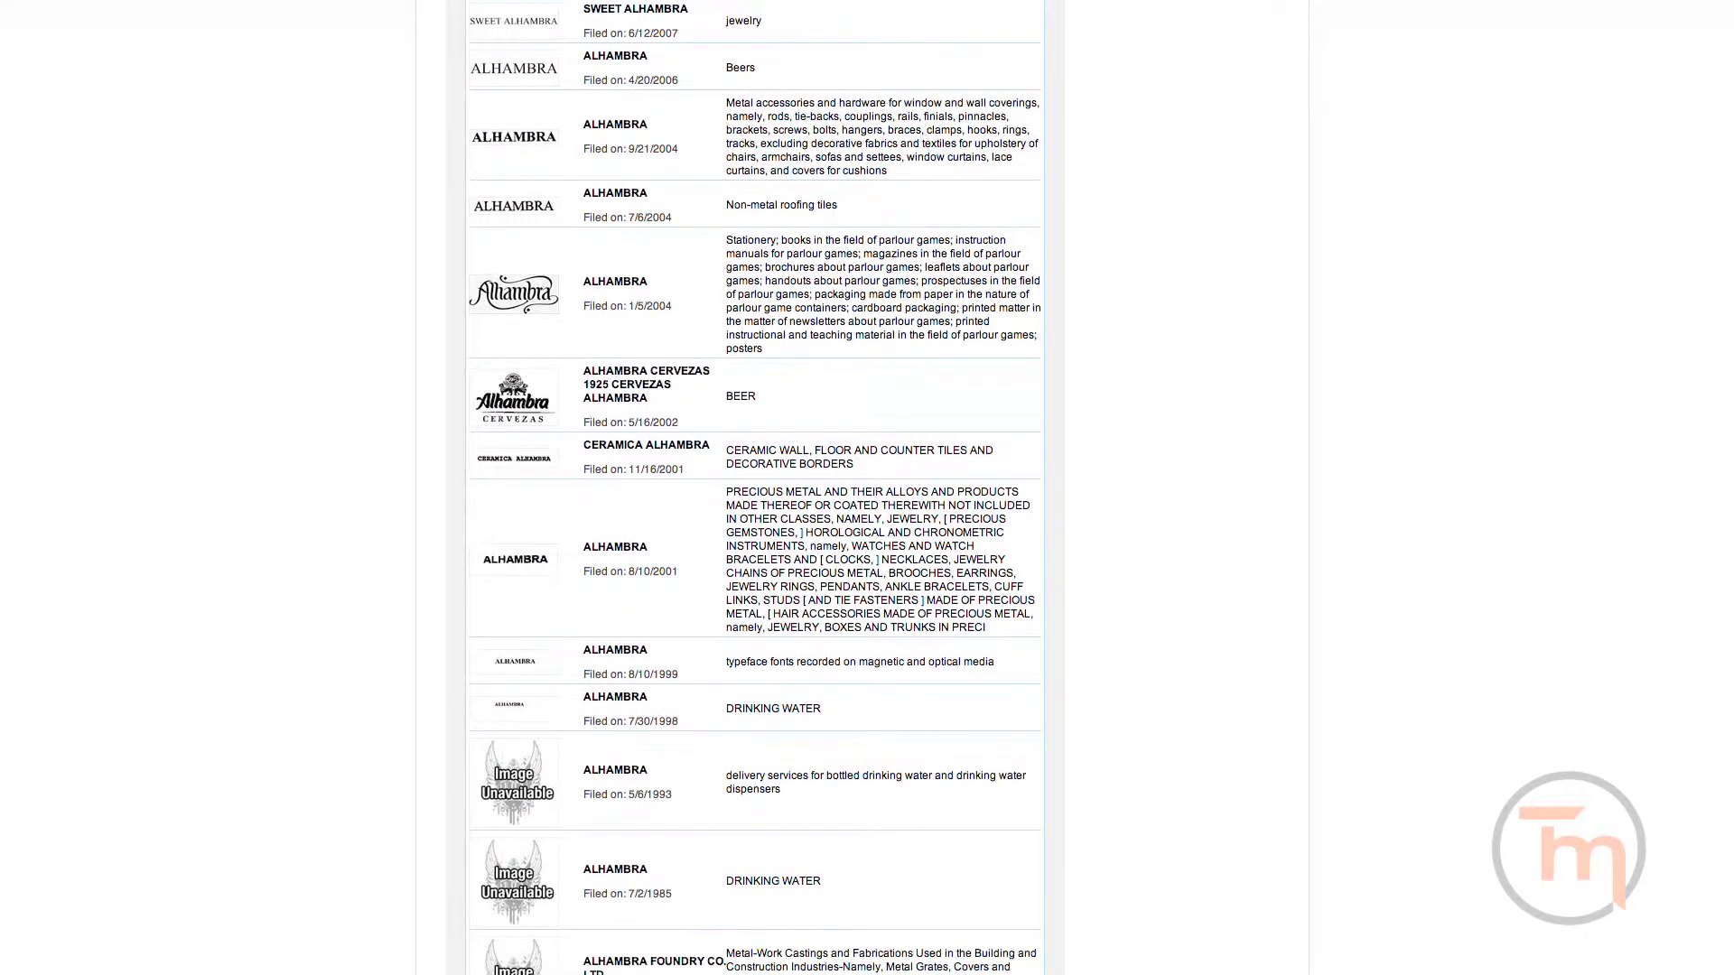
scroll(754, 488, "down", 6)
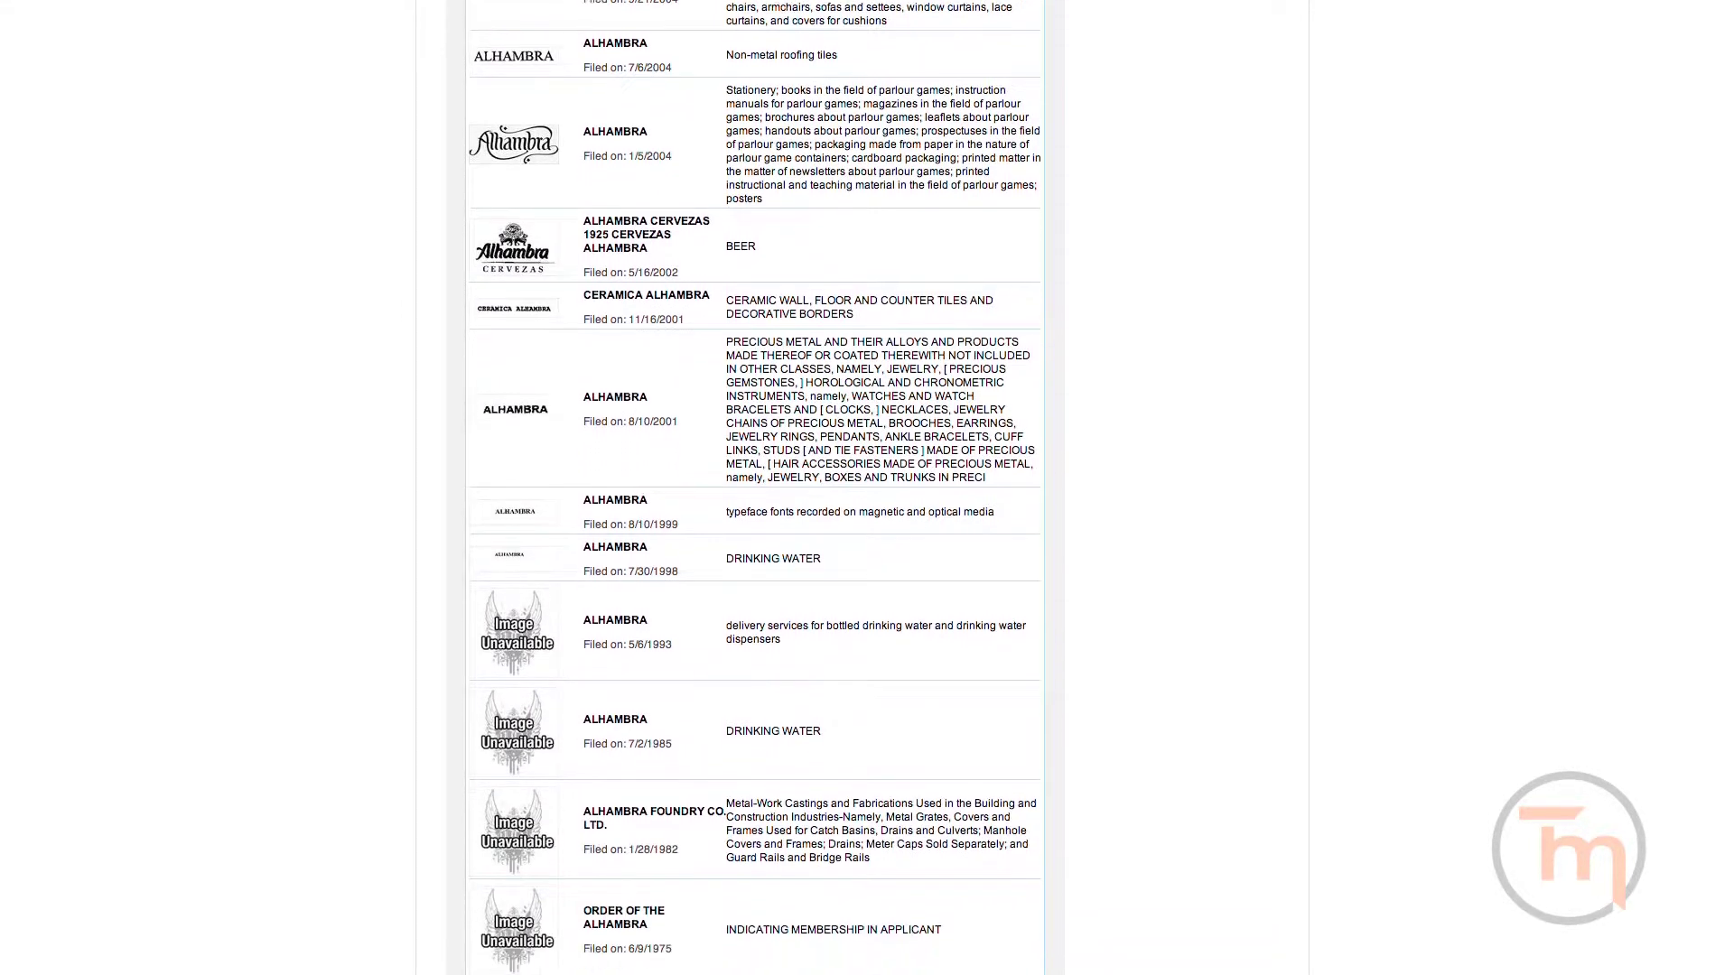
scroll(754, 488, "down", 1)
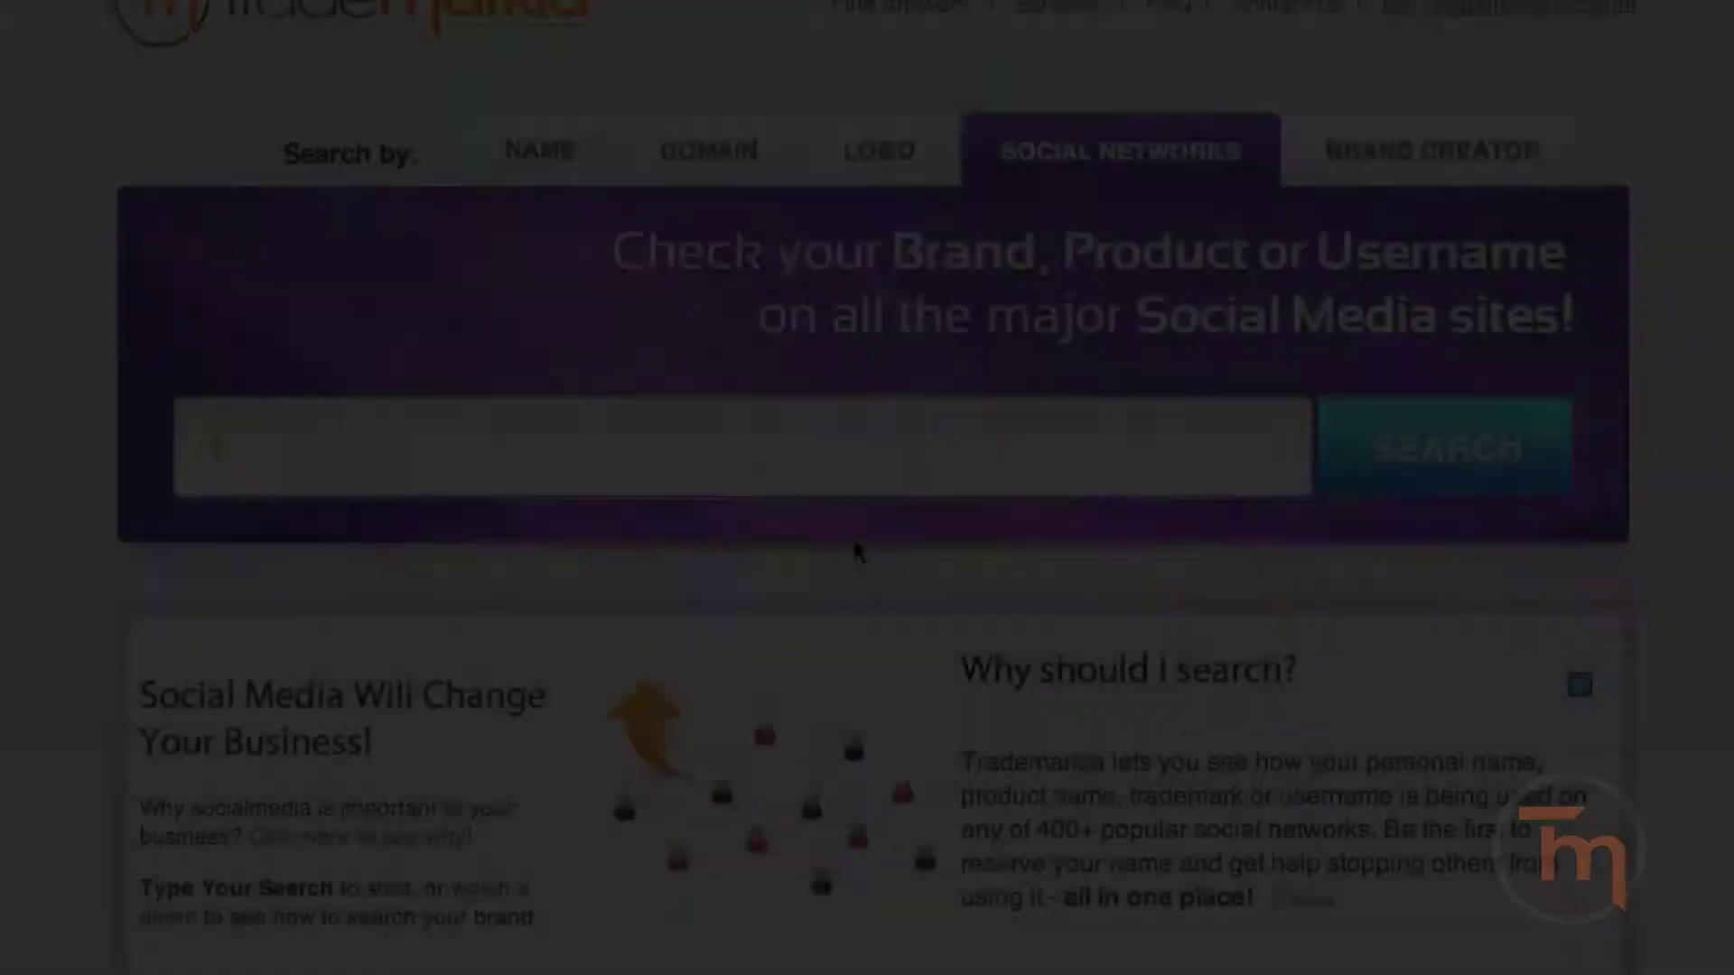
- Search social networks for the name 'Alhambra'
type("Alhambra")
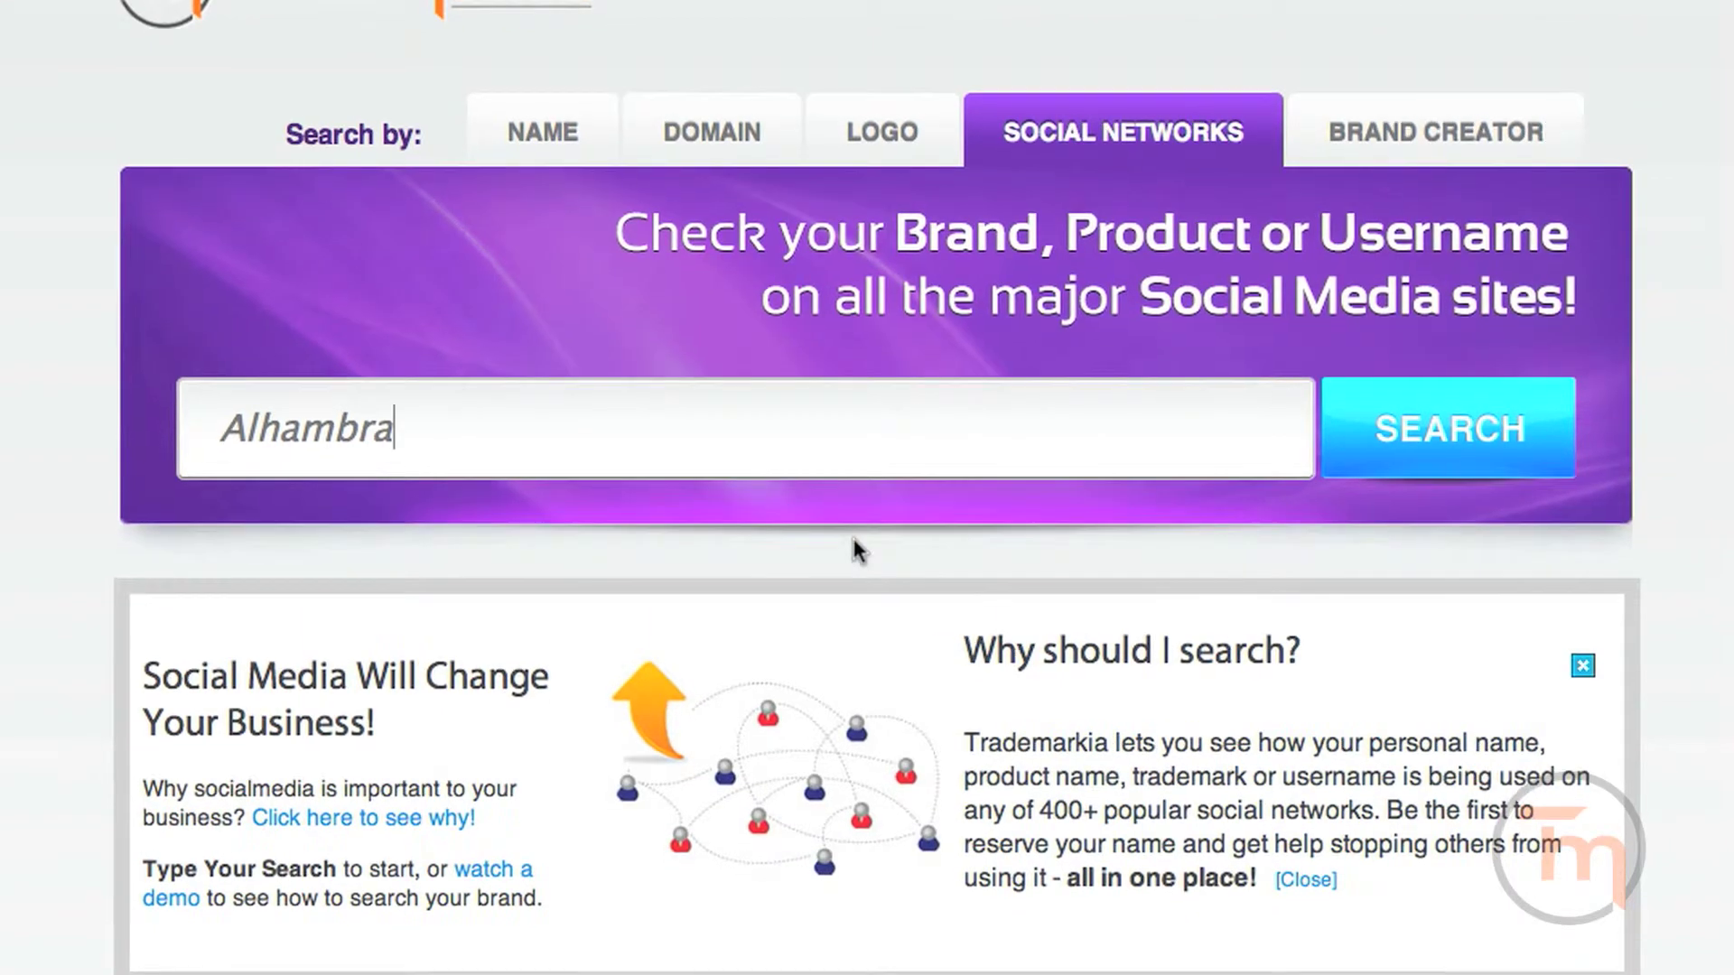
key("Return")
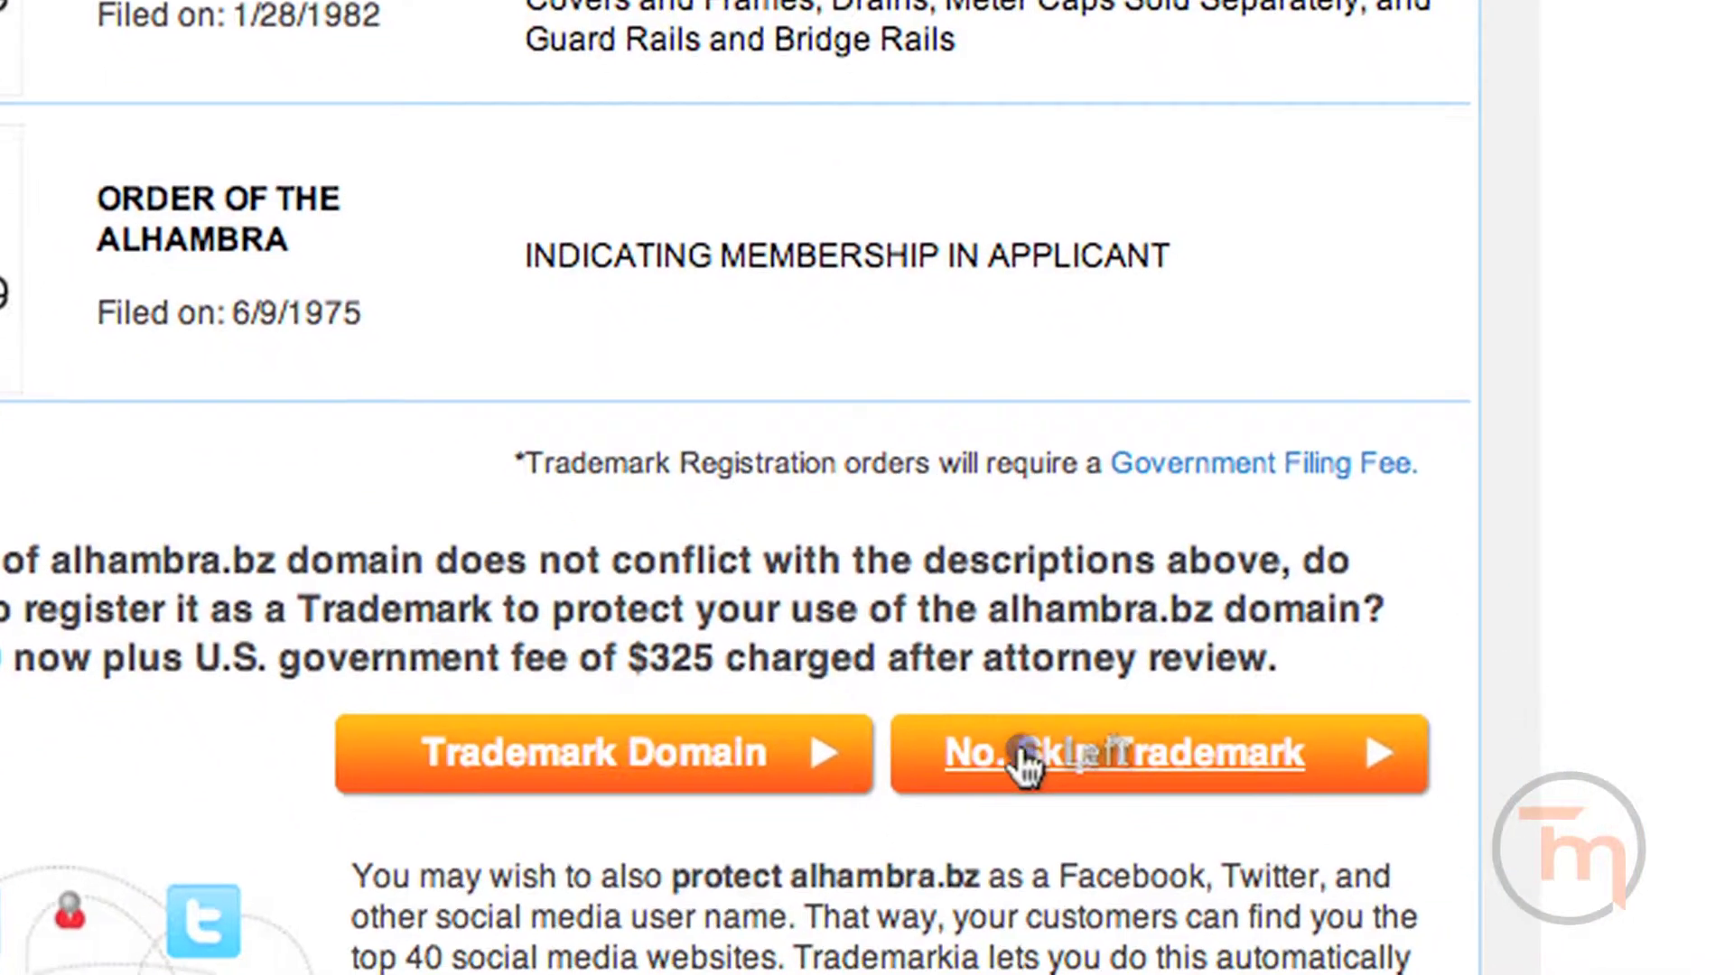
- Skip trademarking alhambra.bz and continue to billing checkout
left_click(1027, 758)
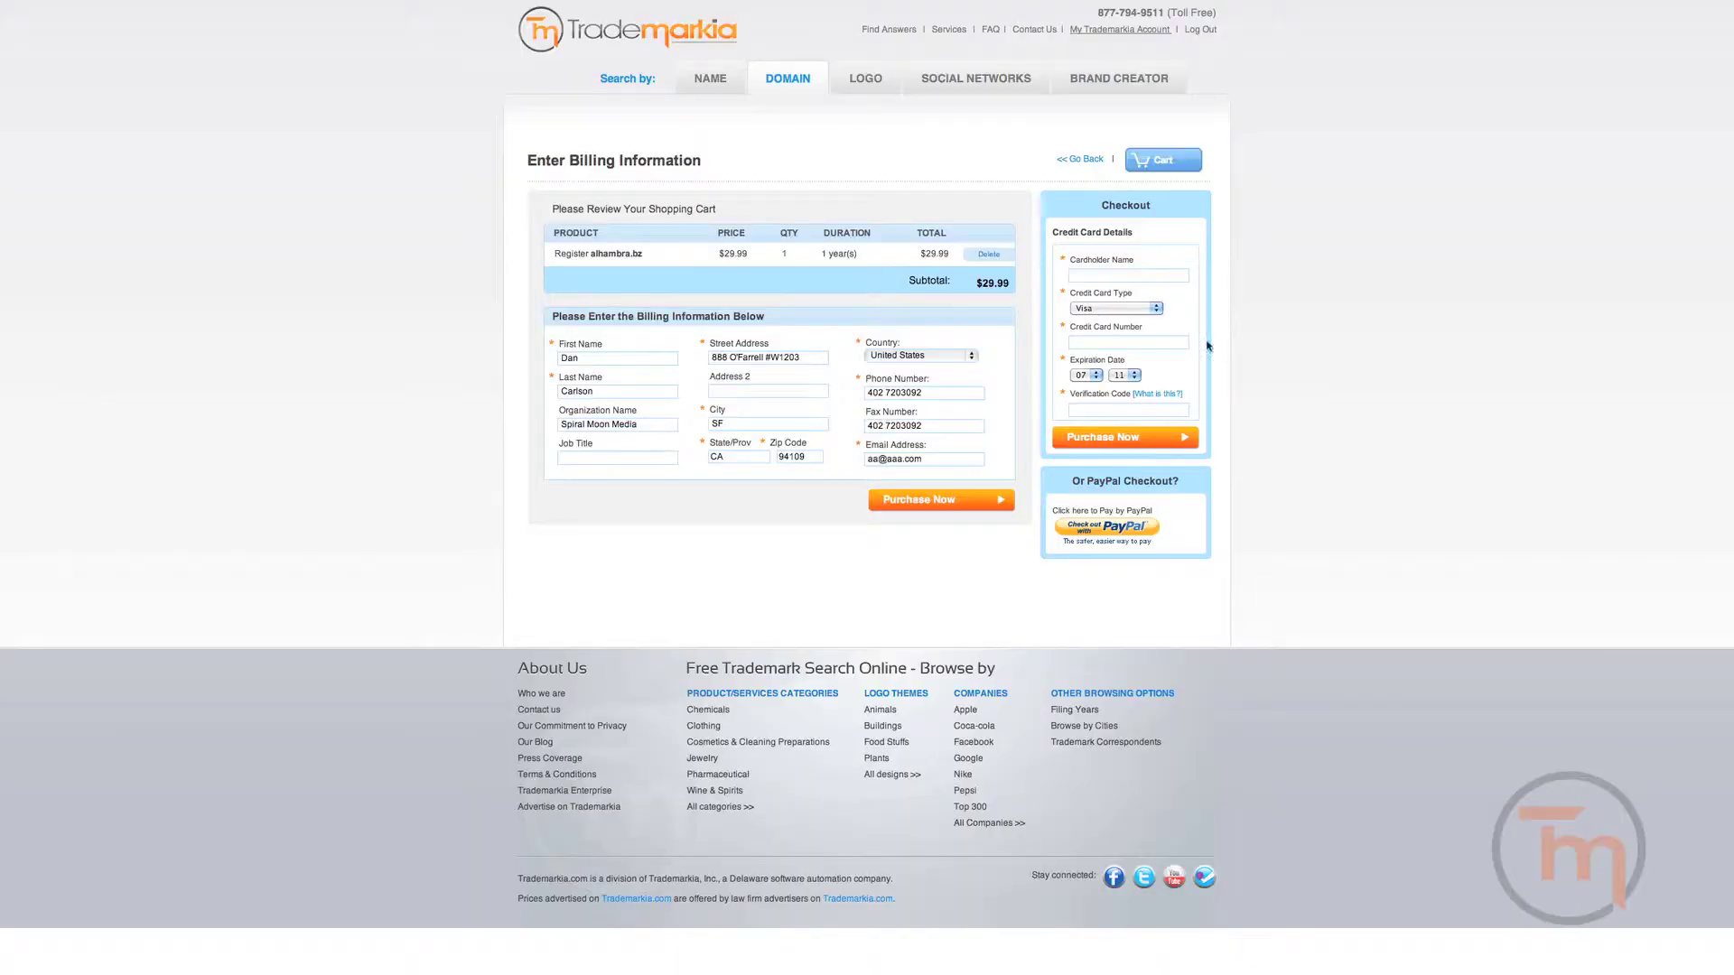